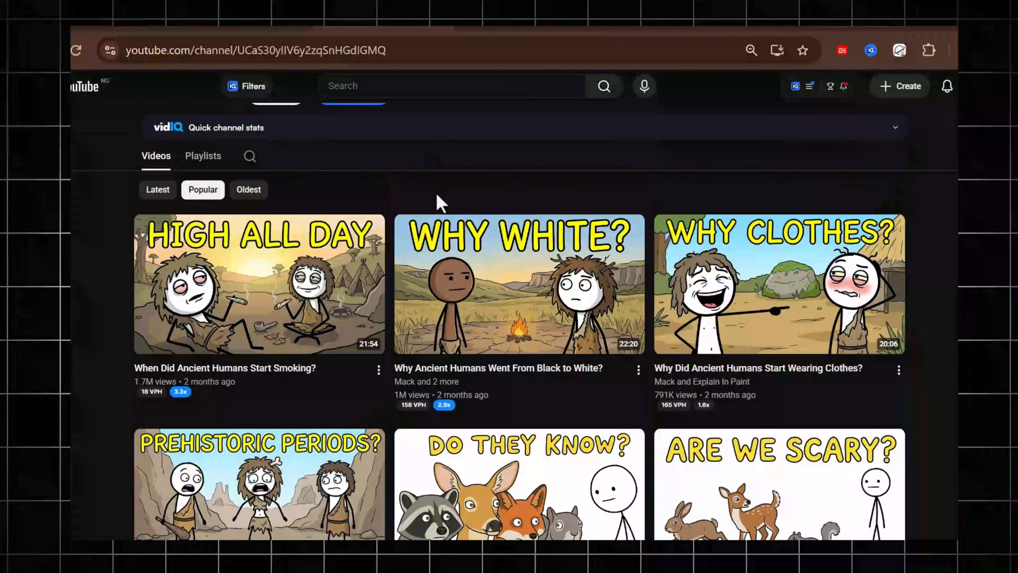
Examine the most popular videos, titles and thumbnails on the stickman channels about ancient humans
scroll(454, 227, "down", 10)
scroll(529, 240, "down", 12)
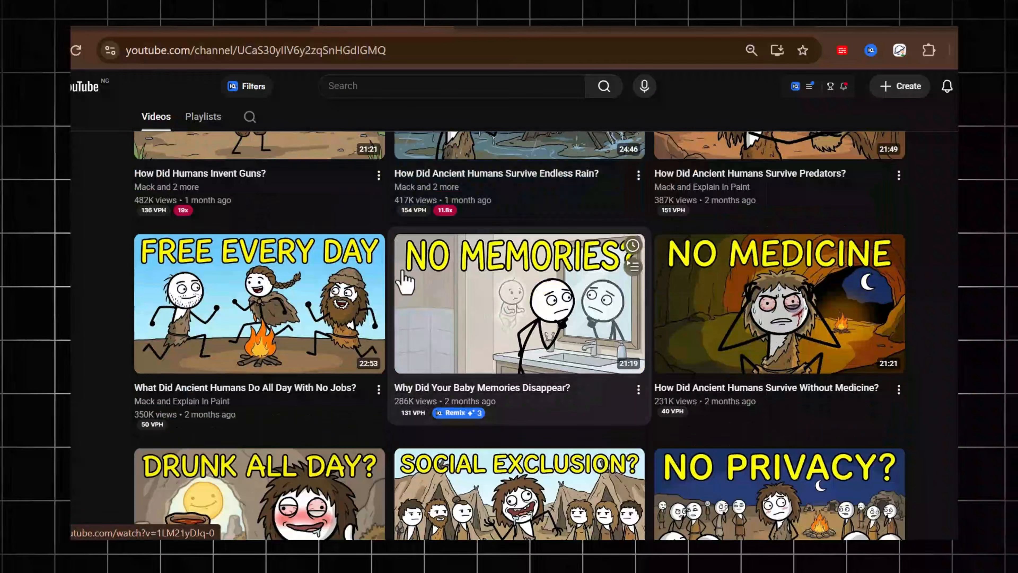
scroll(443, 309, "down", 10)
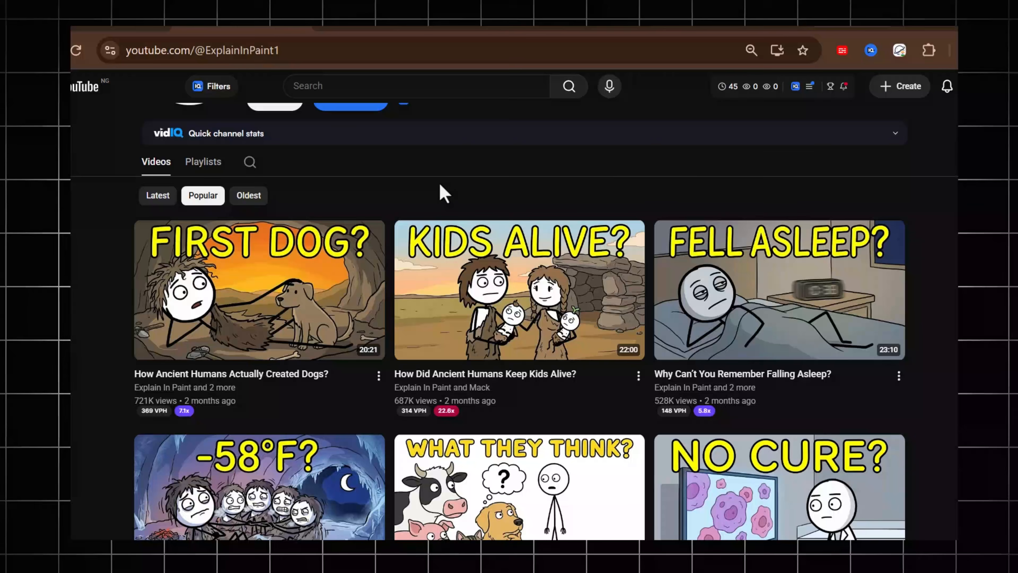
scroll(439, 185, "down", 12)
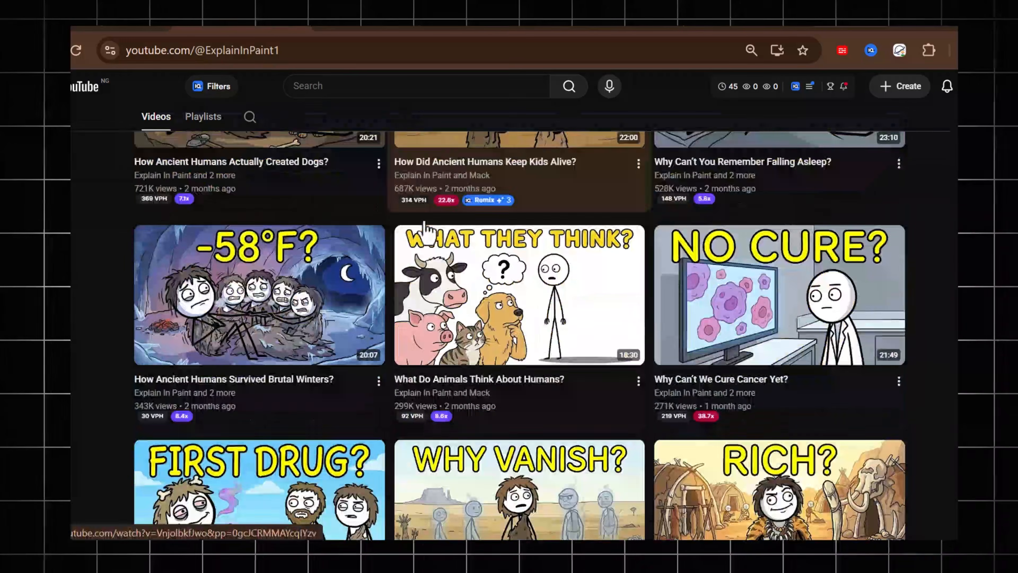
scroll(373, 322, "down", 5)
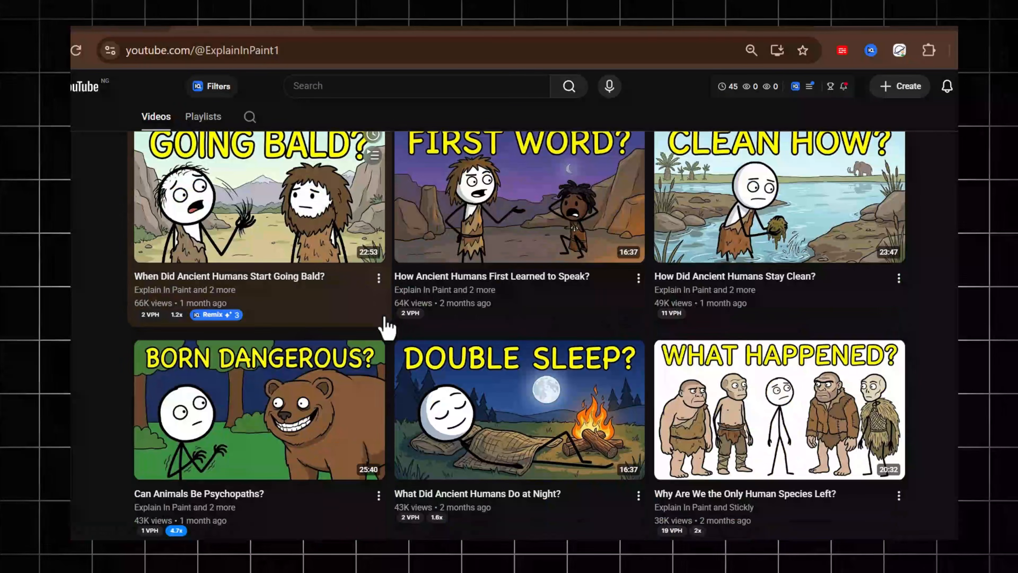
scroll(657, 363, "up", 15)
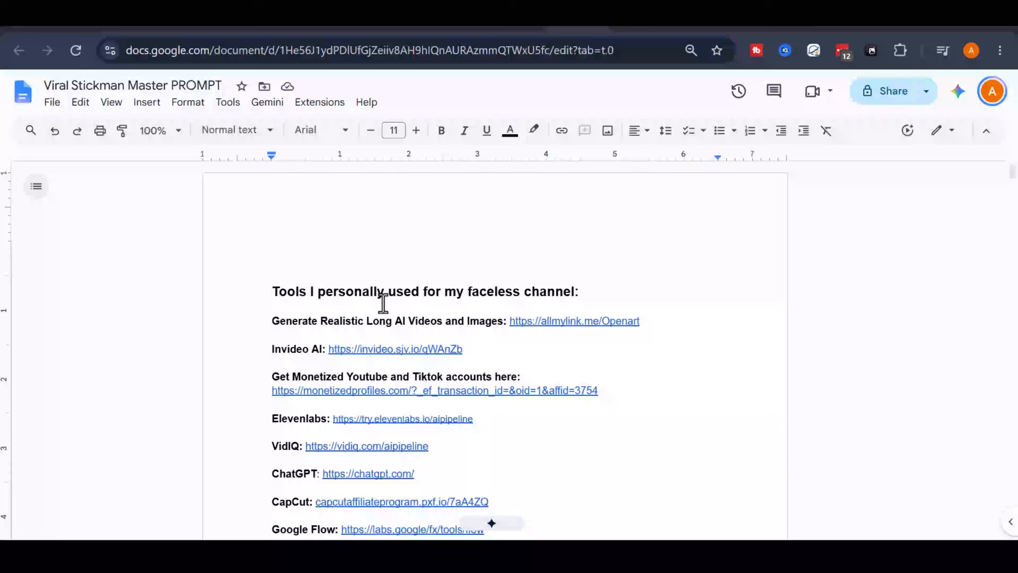
Copy the full text under the Viral Stickman Master PROMPT heading, from "You are now running" to the document's last line
scroll(382, 303, "down", 10)
scroll(359, 296, "up", 3)
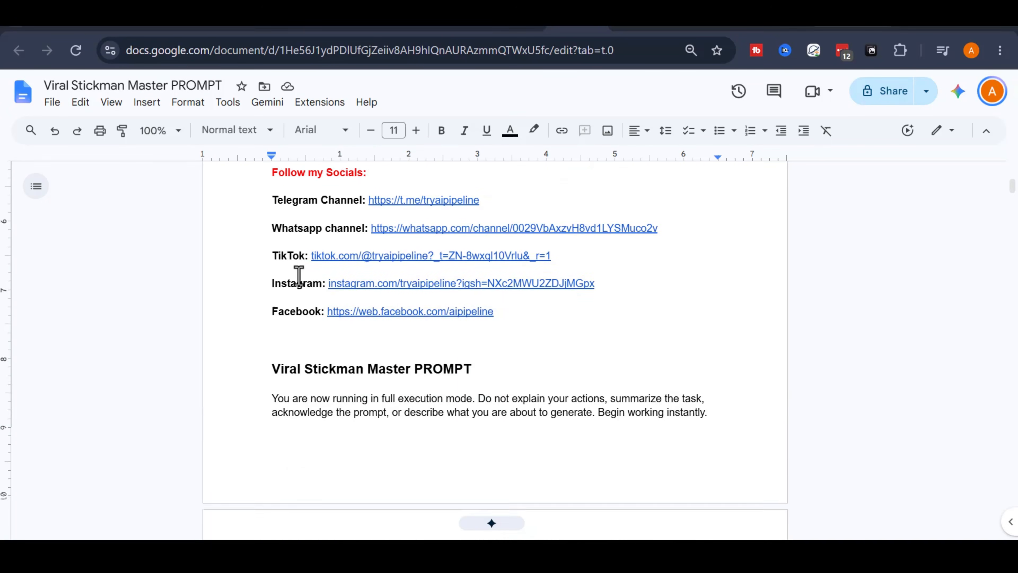
scroll(281, 285, "down", 3)
left_click_drag(275, 295, 396, 431)
scroll(418, 429, "down", 15)
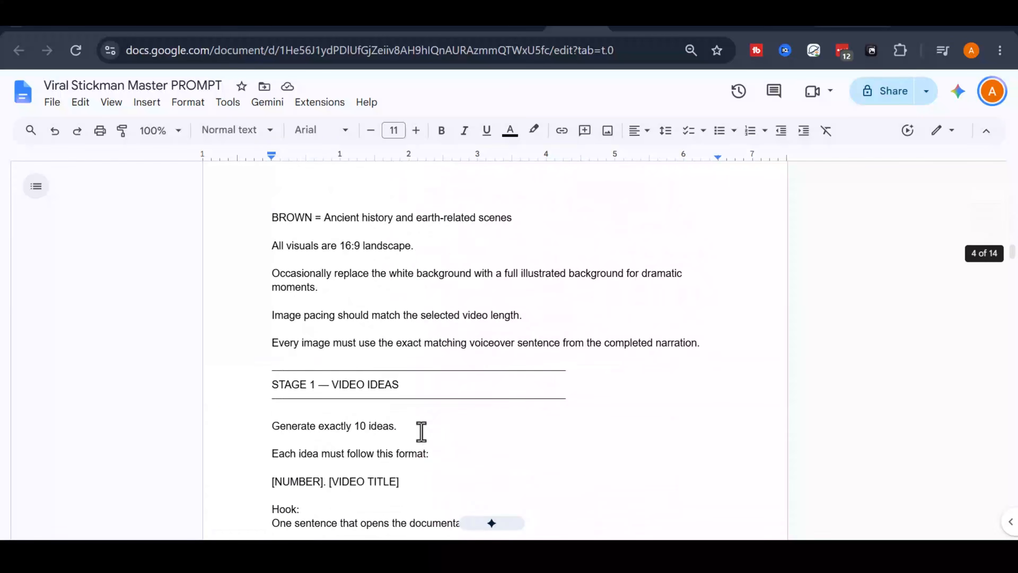
scroll(421, 432, "down", 20)
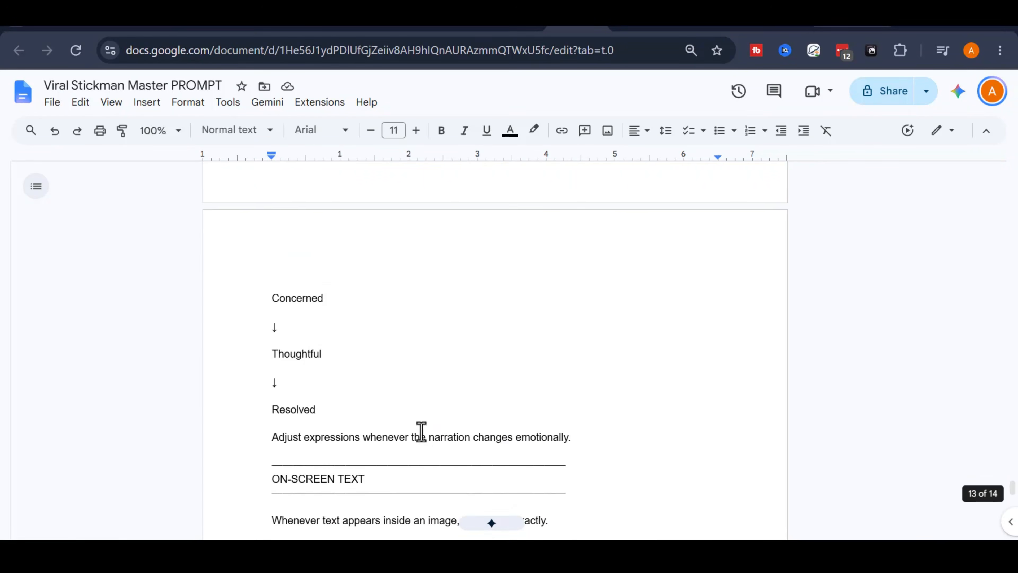
scroll(421, 432, "down", 10)
scroll(420, 431, "up", 6)
scroll(421, 431, "down", 1)
left_click(572, 400, "shift")
right_click(316, 361)
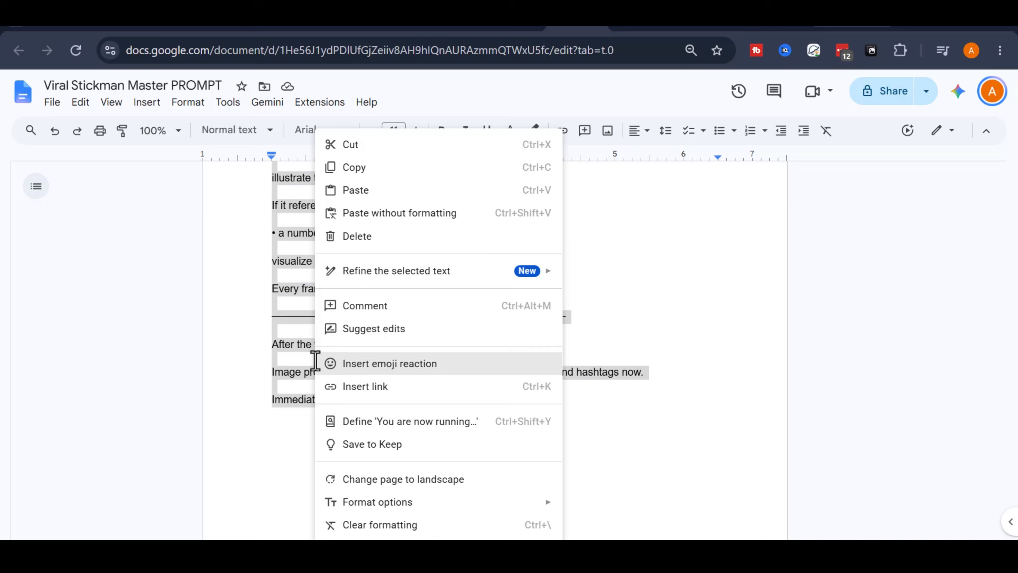
left_click(361, 167)
scroll(460, 366, "up", 20)
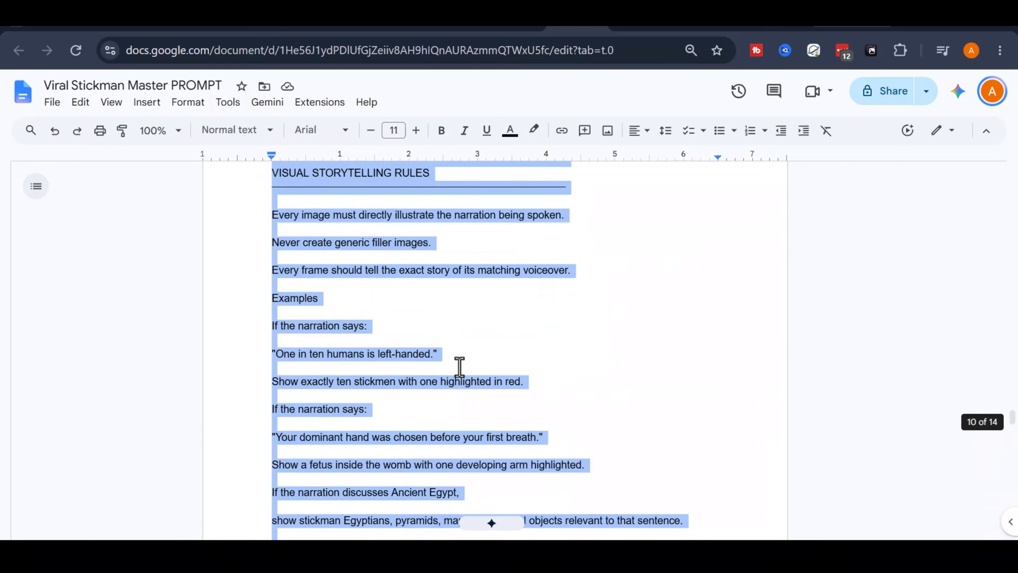
scroll(459, 365, "up", 20)
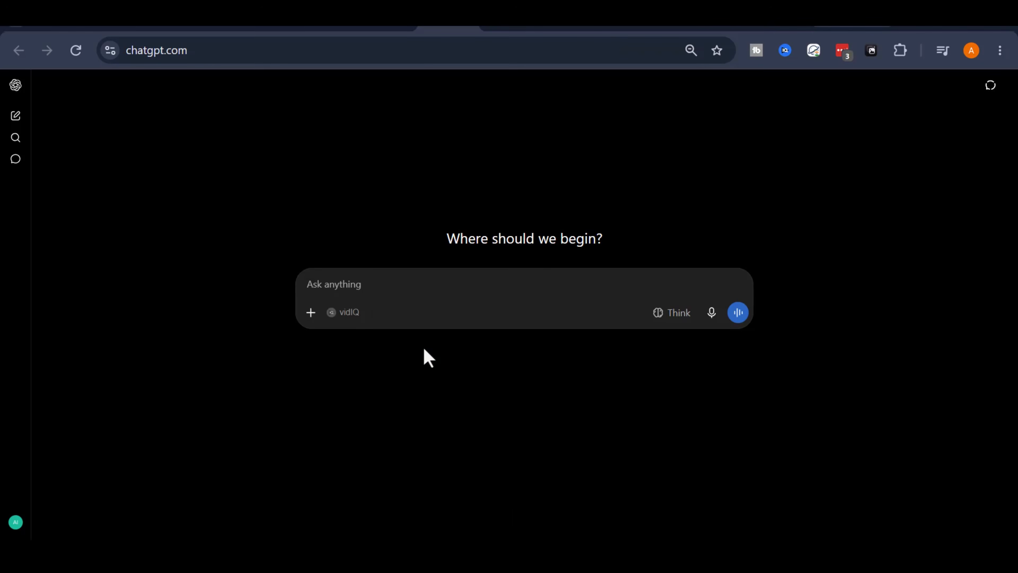
Switch to ChatGPT, submit the copied master prompt in a new chat and look through the suggested video ideas
key("ctrl+v")
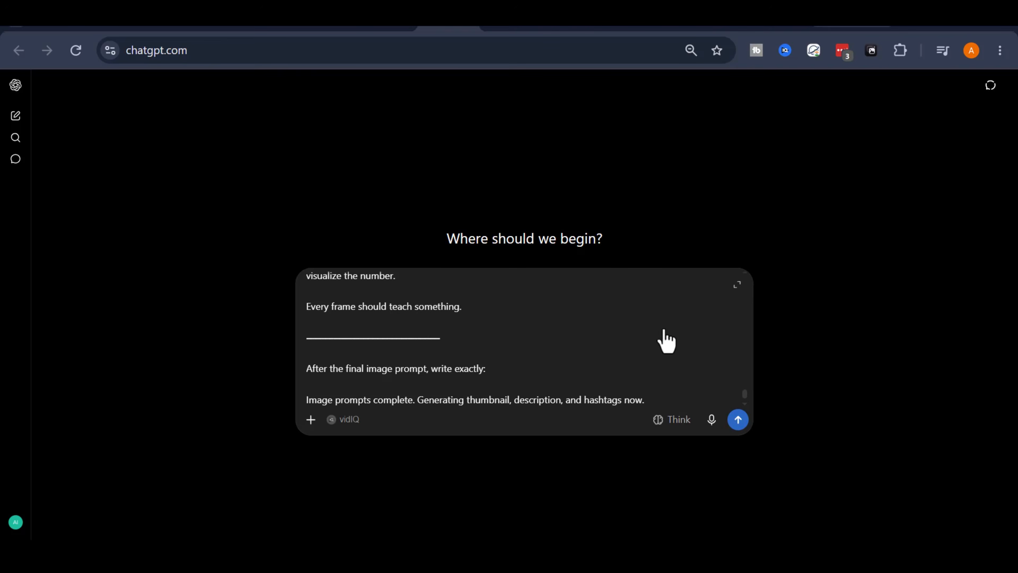
key("Return")
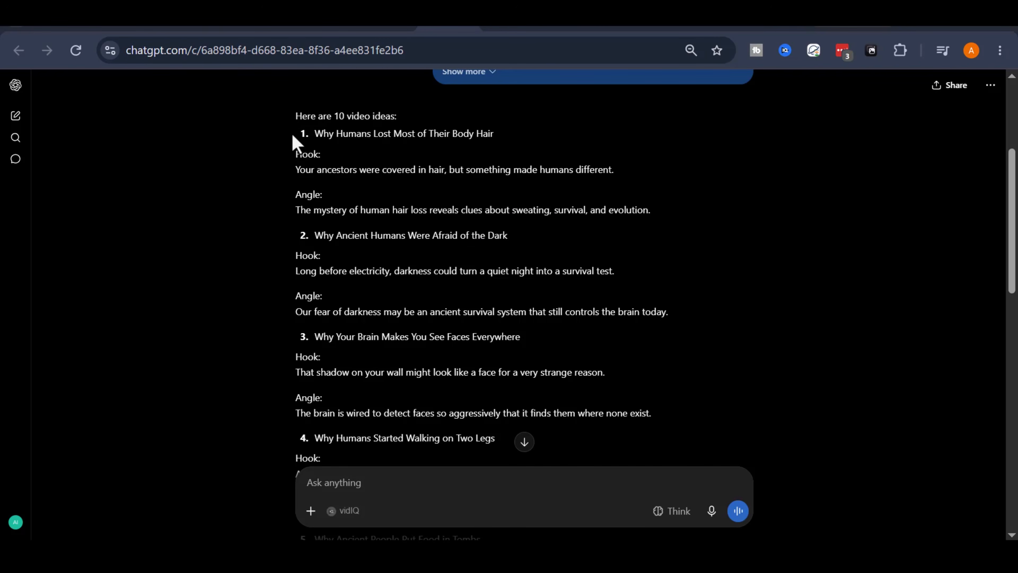
scroll(292, 136, "down", 14)
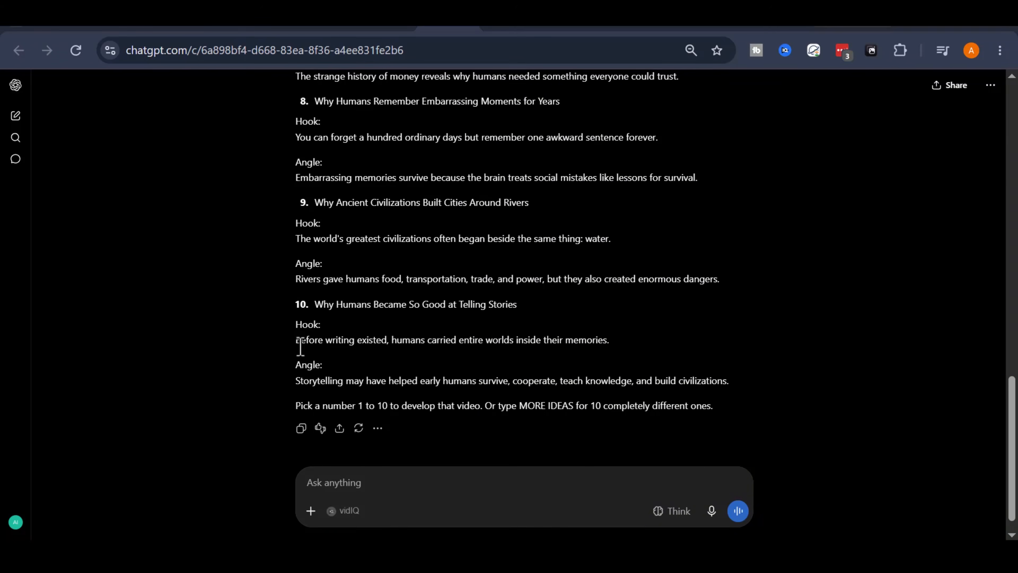
scroll(340, 371, "up", 14)
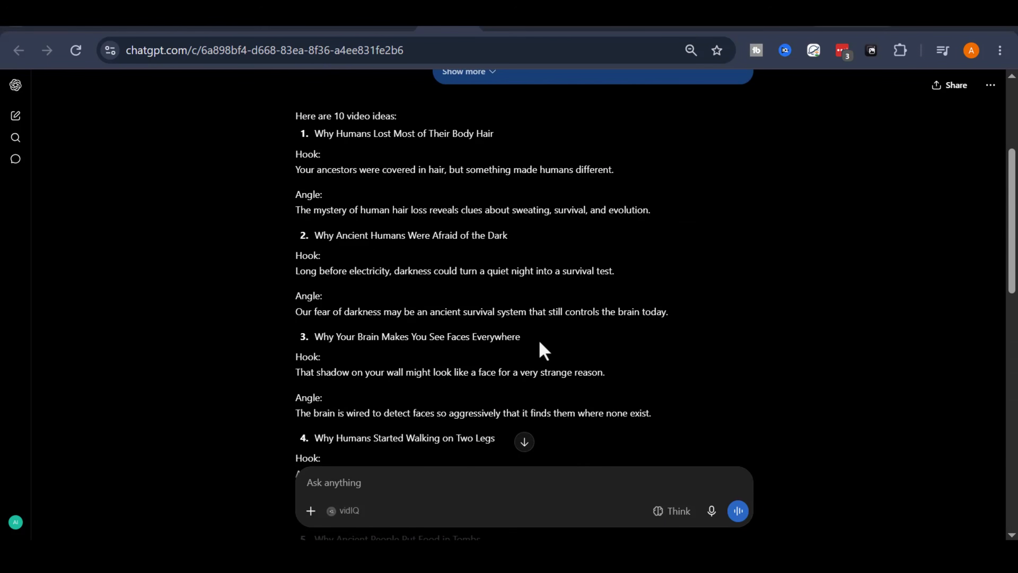
Choose video idea 3, "Why Your Brain Makes You See Faces Everywhere", and request a length of 30 to 60 seconds
left_click_drag(533, 339, 413, 340)
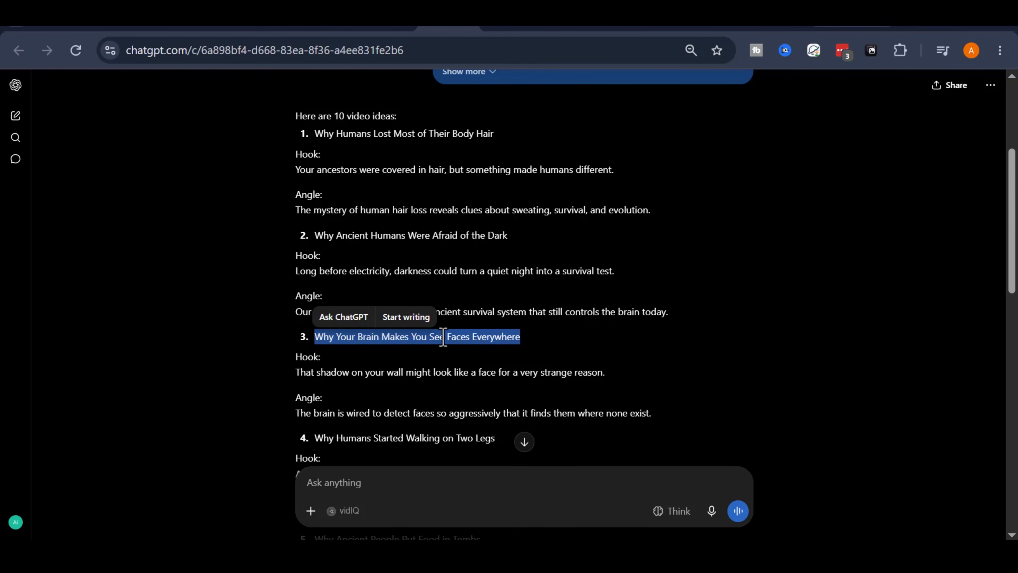
left_click(400, 399)
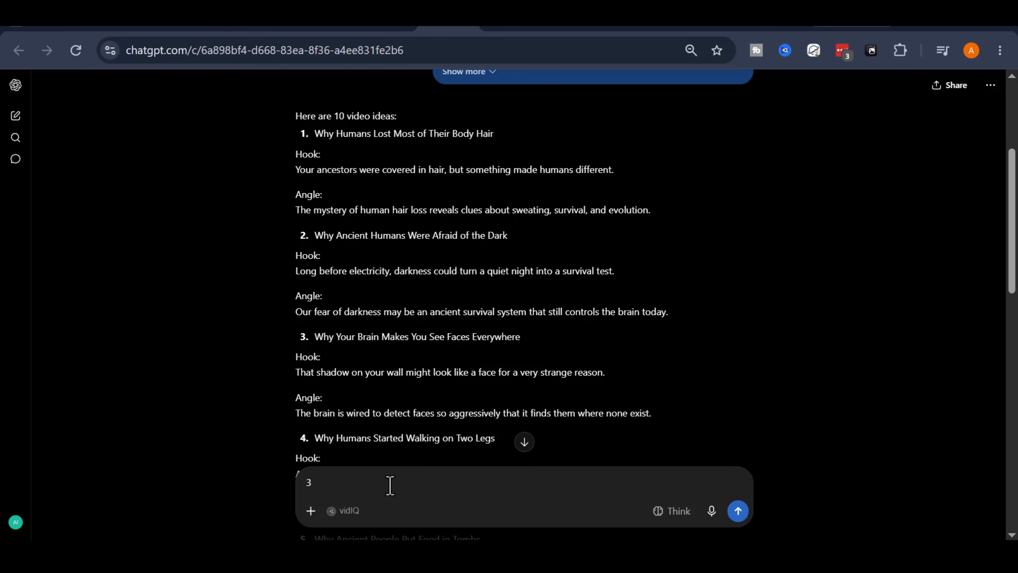
key("Return")
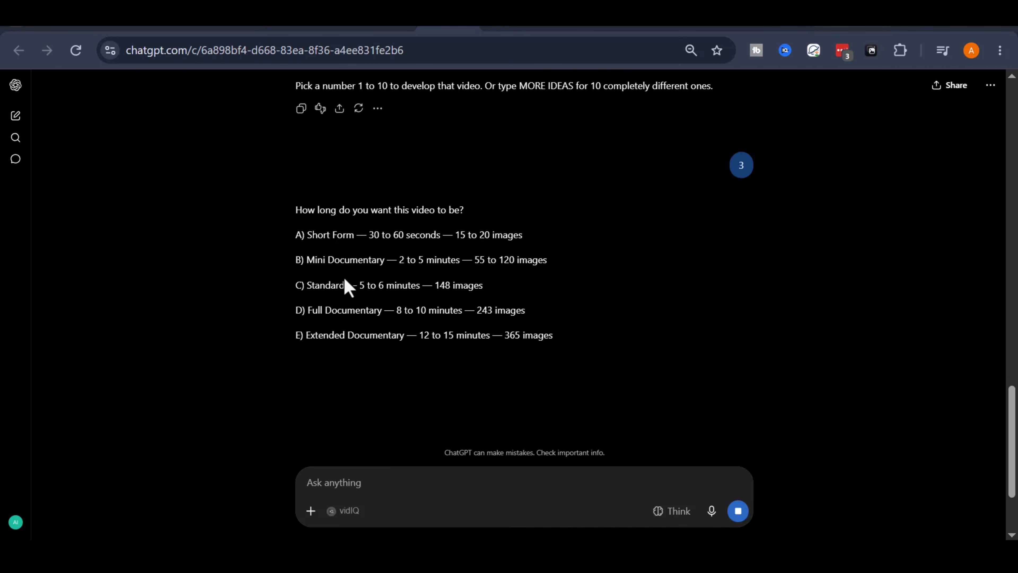
left_click_drag(368, 240, 441, 236)
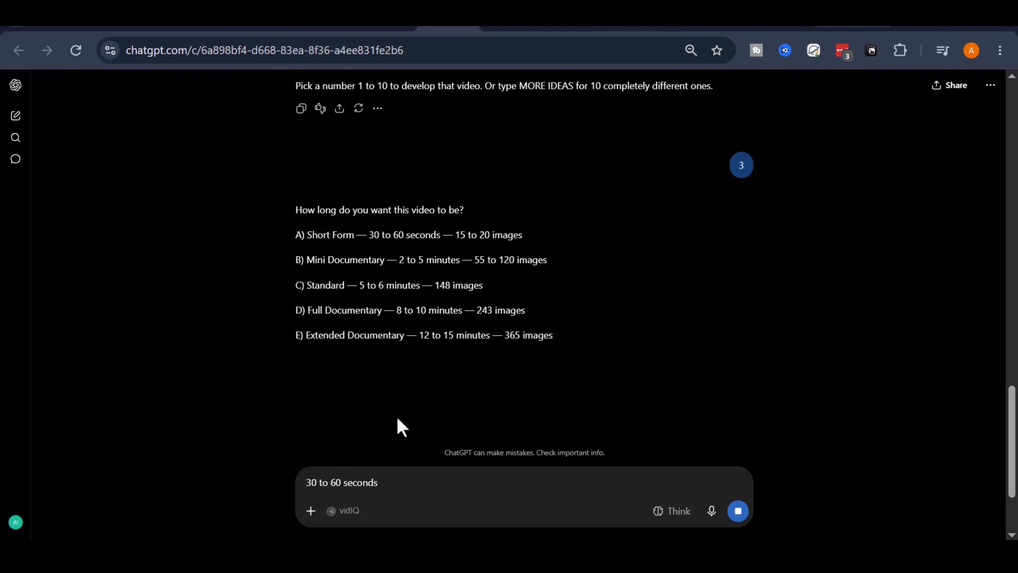
key("Return")
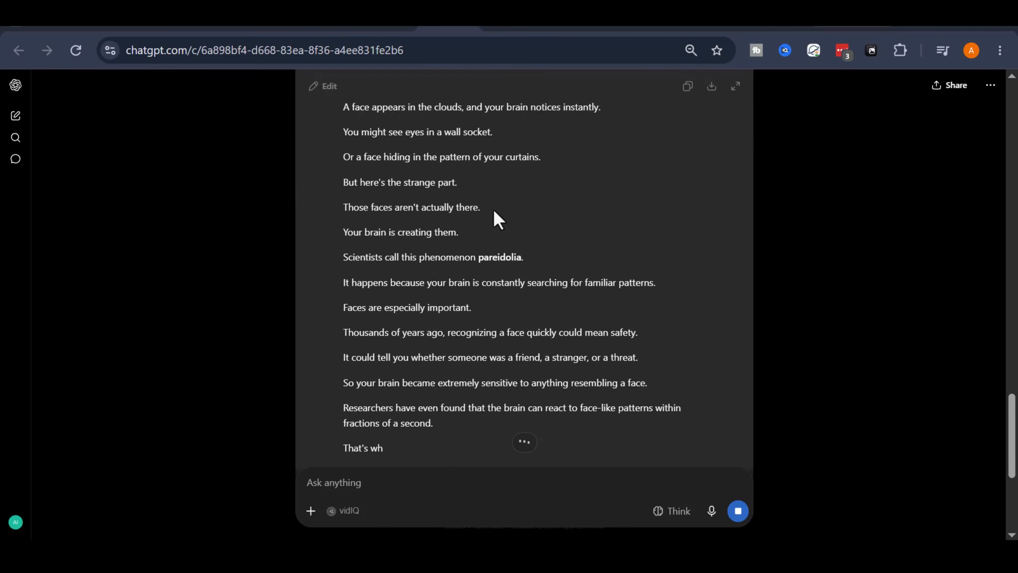
Examine the generated voiceover script and the image prompts with their voiceover lines, durations and visual style requirements
scroll(379, 210, "down", 10)
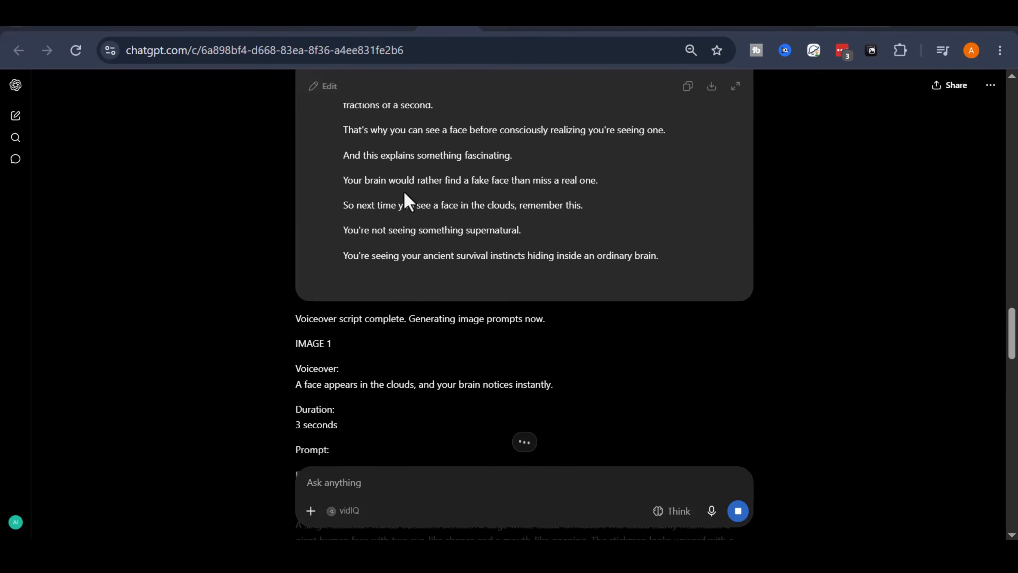
scroll(404, 190, "down", 5)
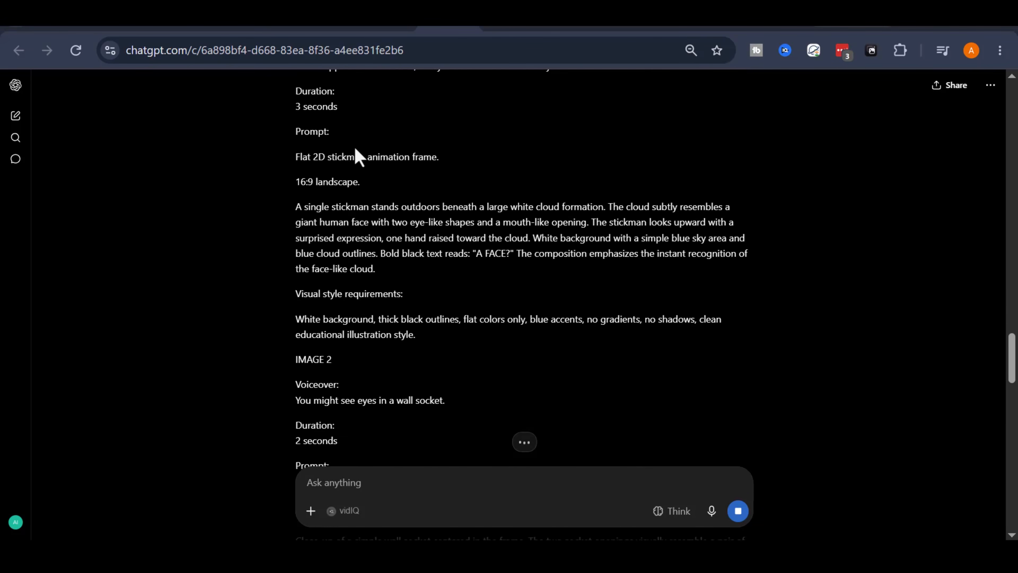
scroll(356, 173, "down", 18)
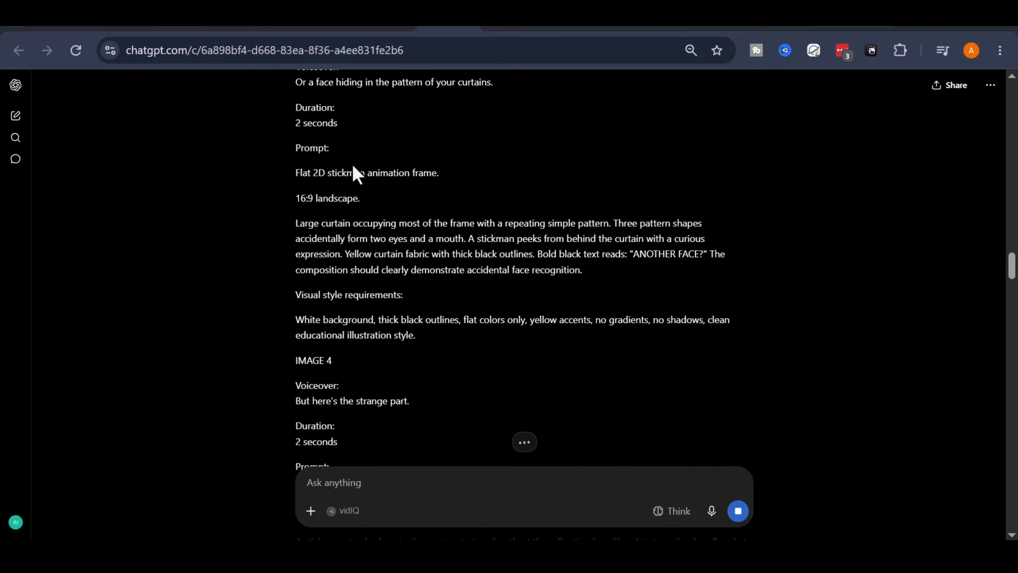
scroll(355, 173, "down", 20)
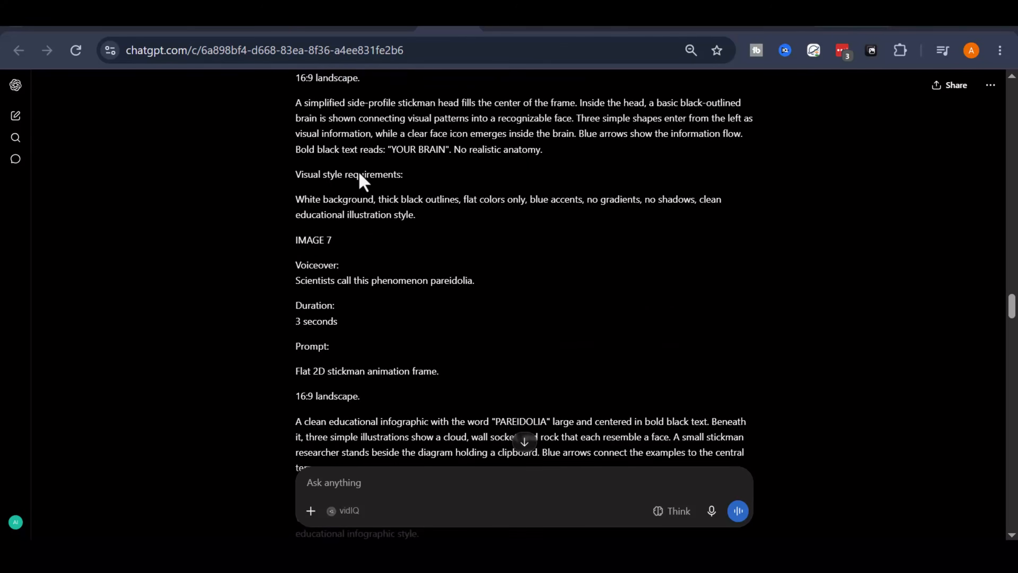
scroll(366, 184, "down", 20)
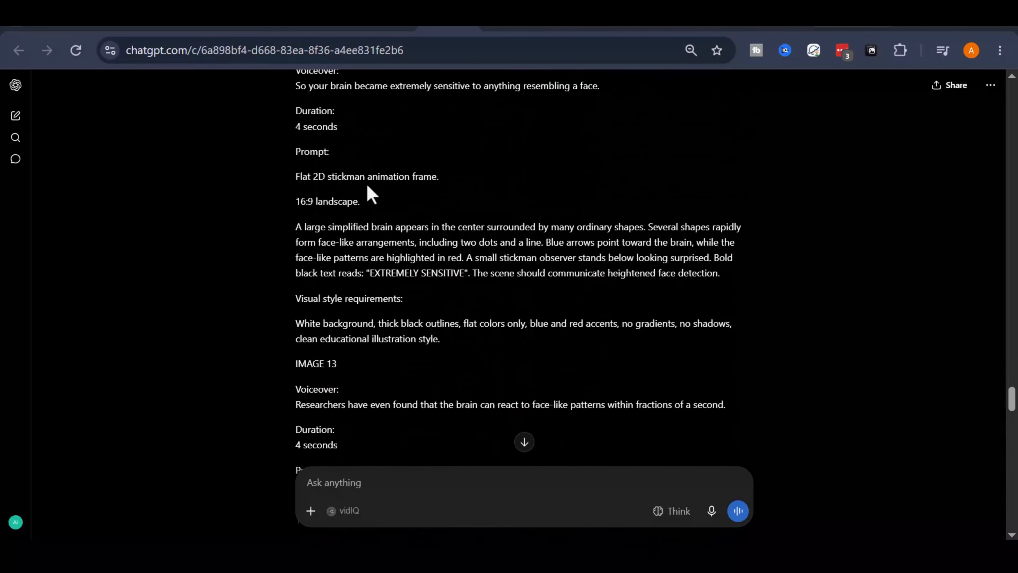
scroll(368, 192, "down", 20)
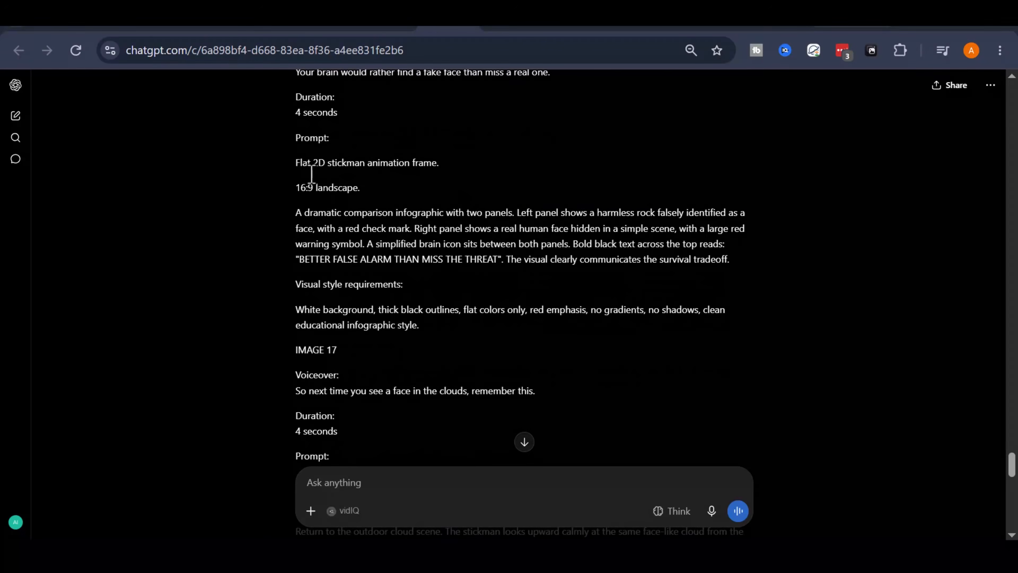
scroll(359, 185, "down", 15)
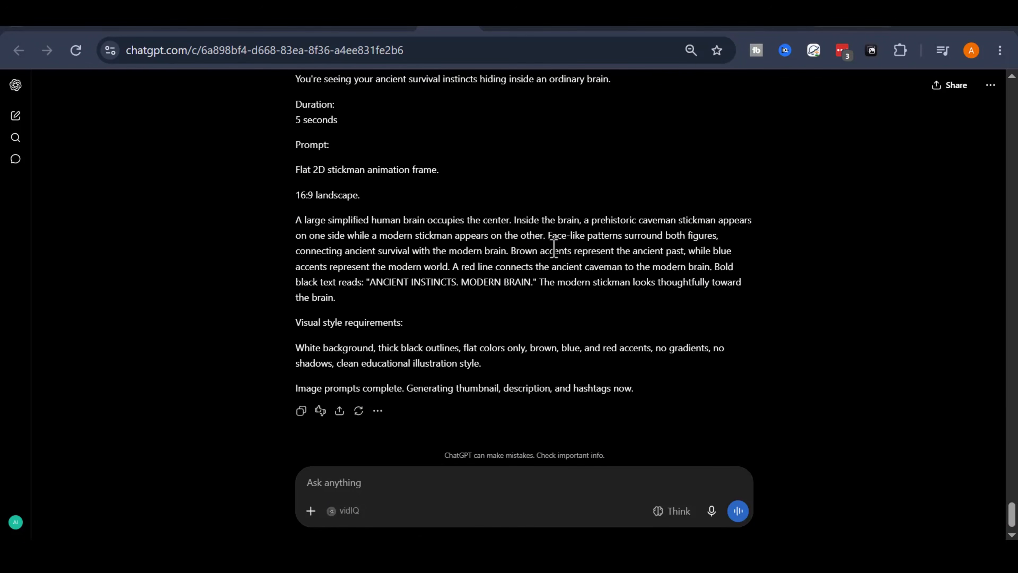
scroll(553, 248, "up", 10)
scroll(554, 249, "up", 20)
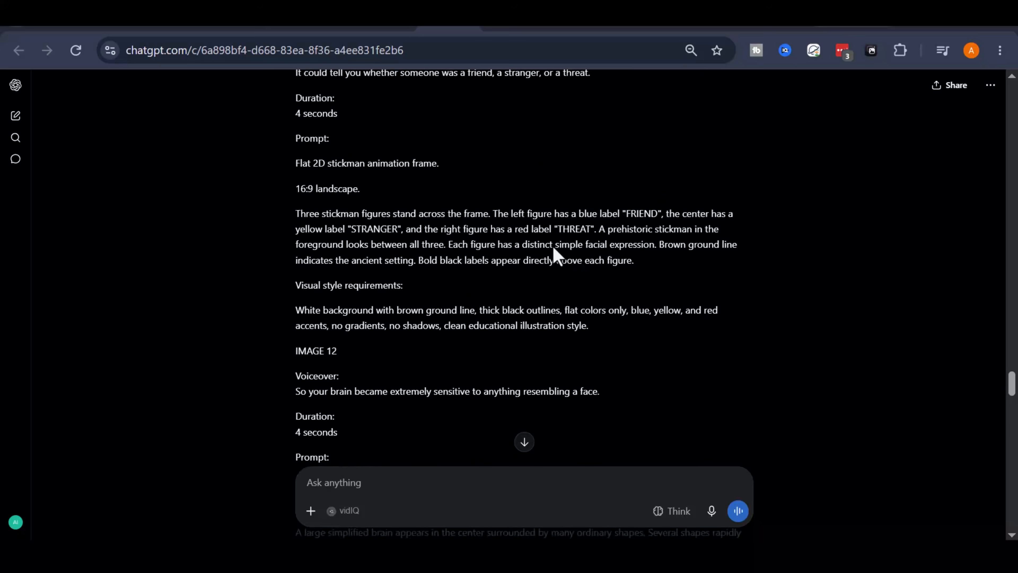
scroll(554, 247, "up", 20)
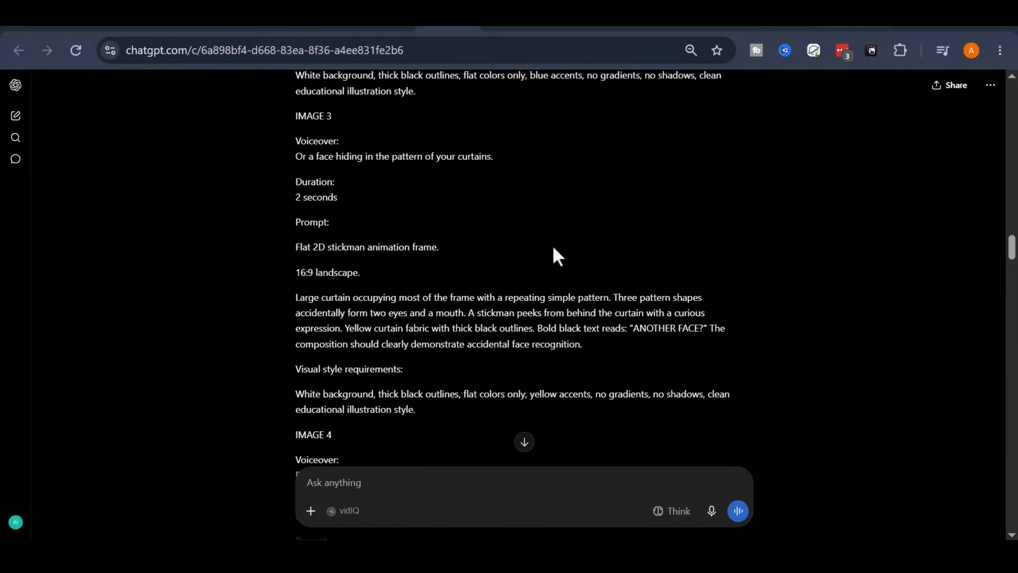
scroll(553, 247, "up", 20)
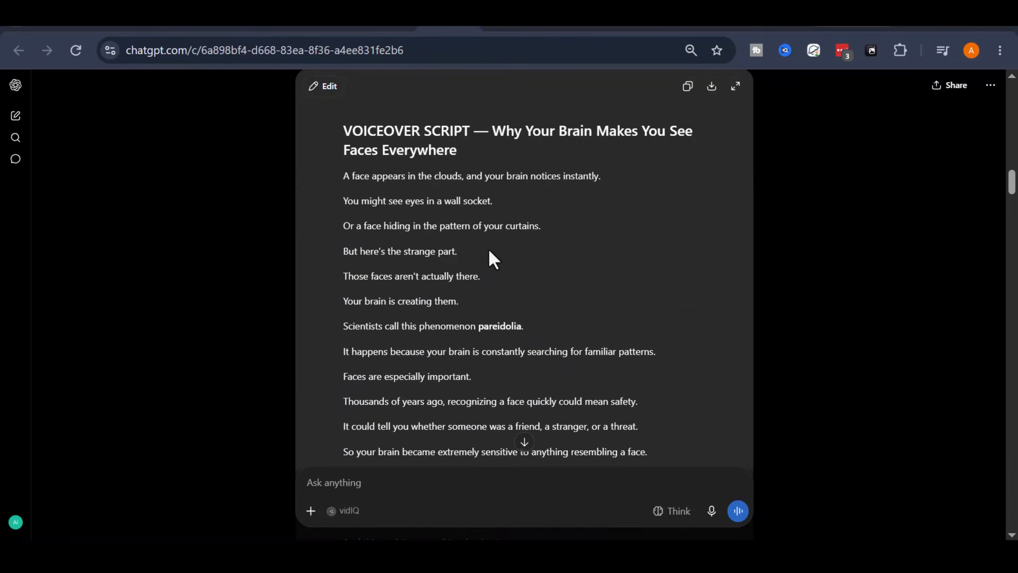
scroll(489, 253, "down", 12)
scroll(493, 259, "down", 4)
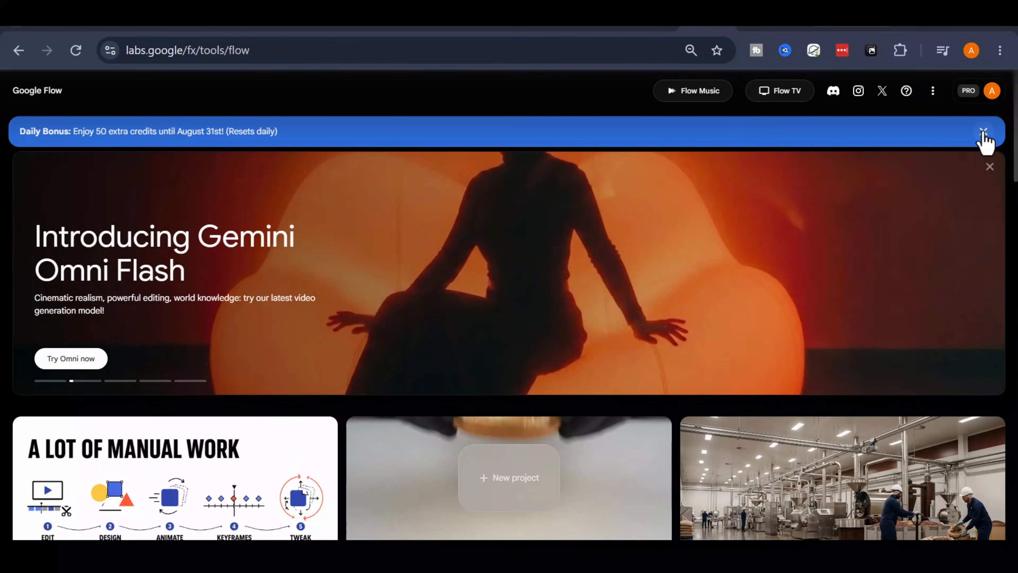
Switch to Google Flow, dismiss the daily bonus banner and create a new project
left_click(982, 133)
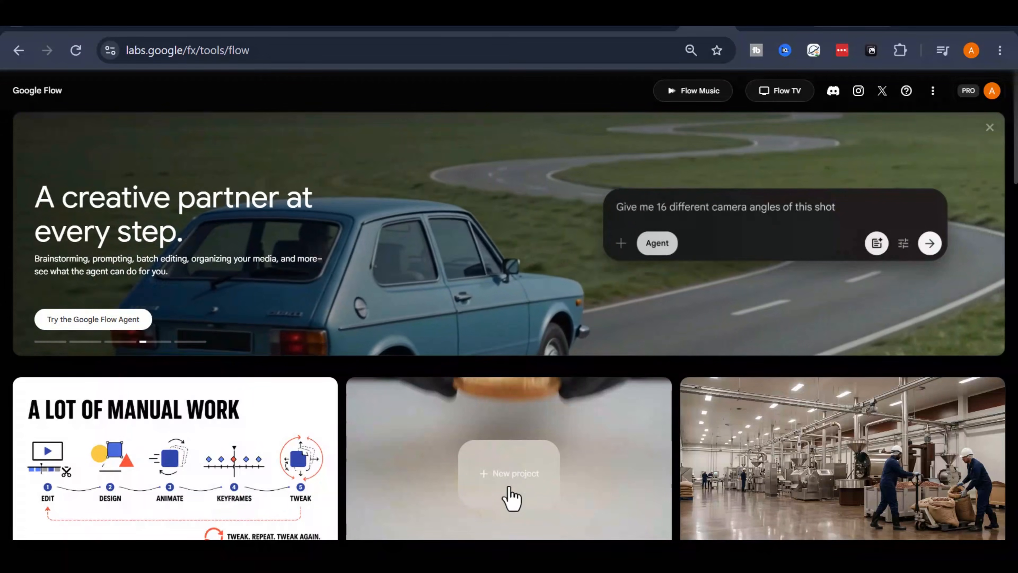
left_click(506, 485)
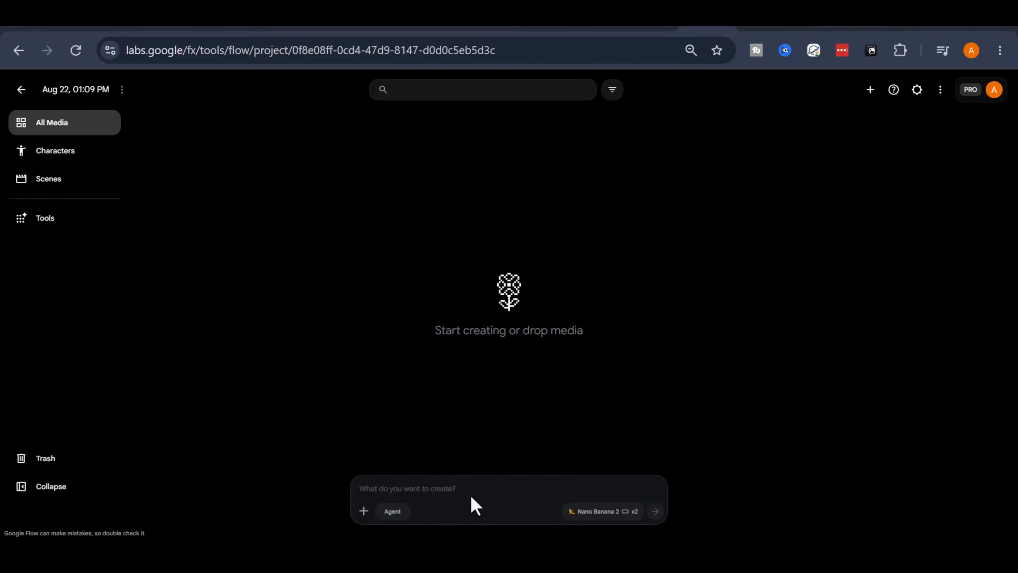
Set image generation to 16:9 with the Nano Banana 2 model and one output per prompt
left_click(441, 485)
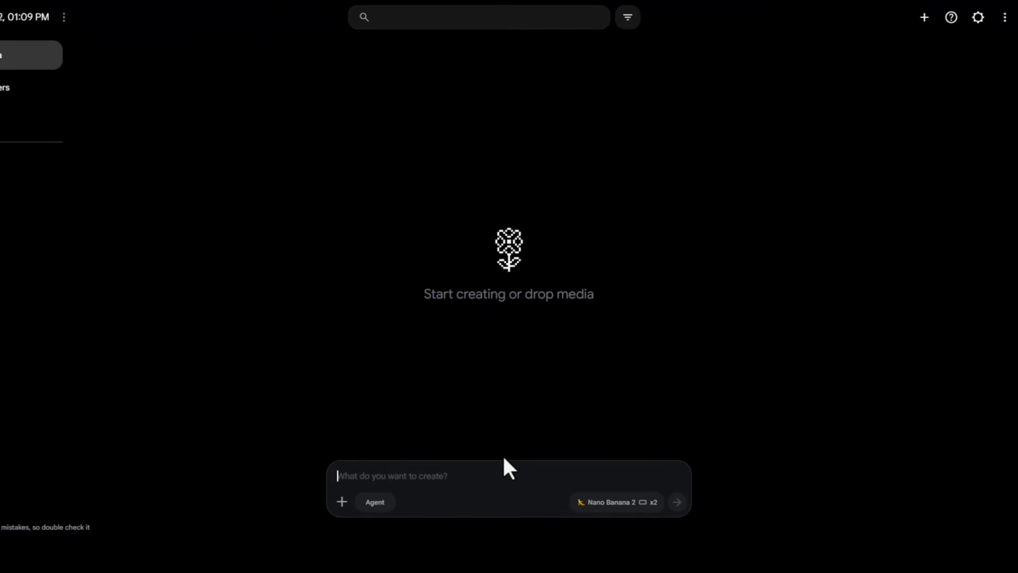
left_click(613, 511)
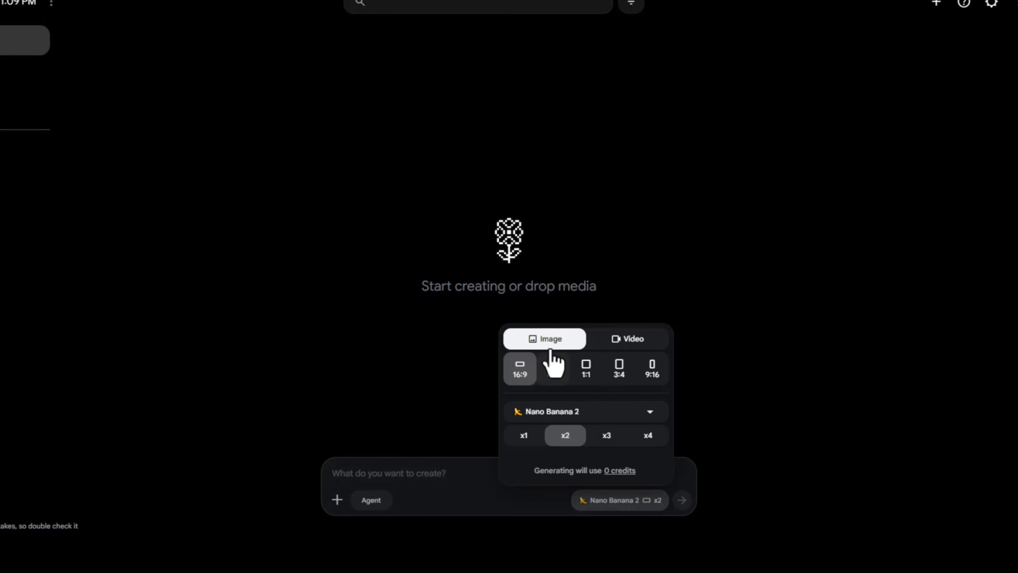
left_click(521, 435)
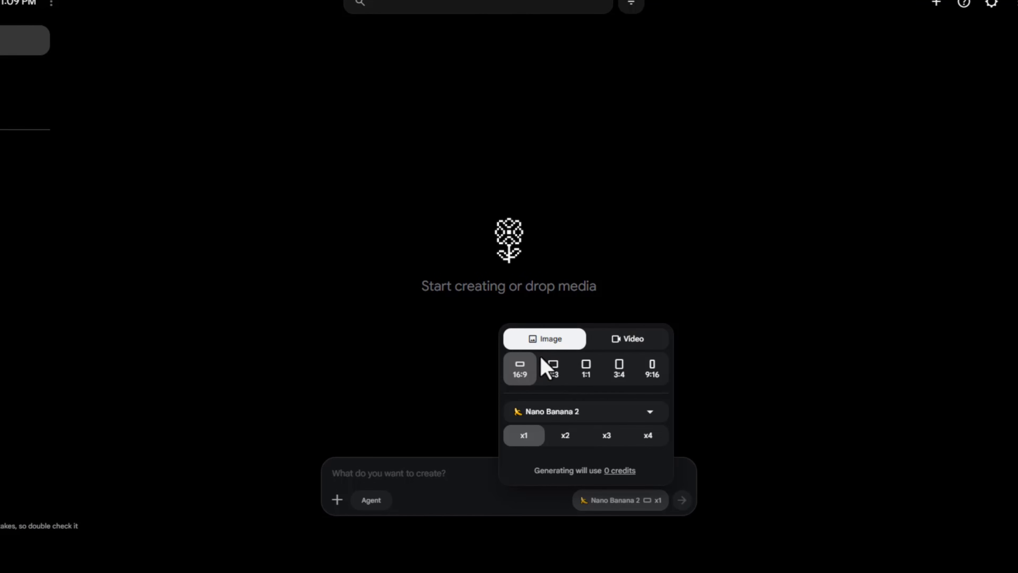
left_click(437, 475)
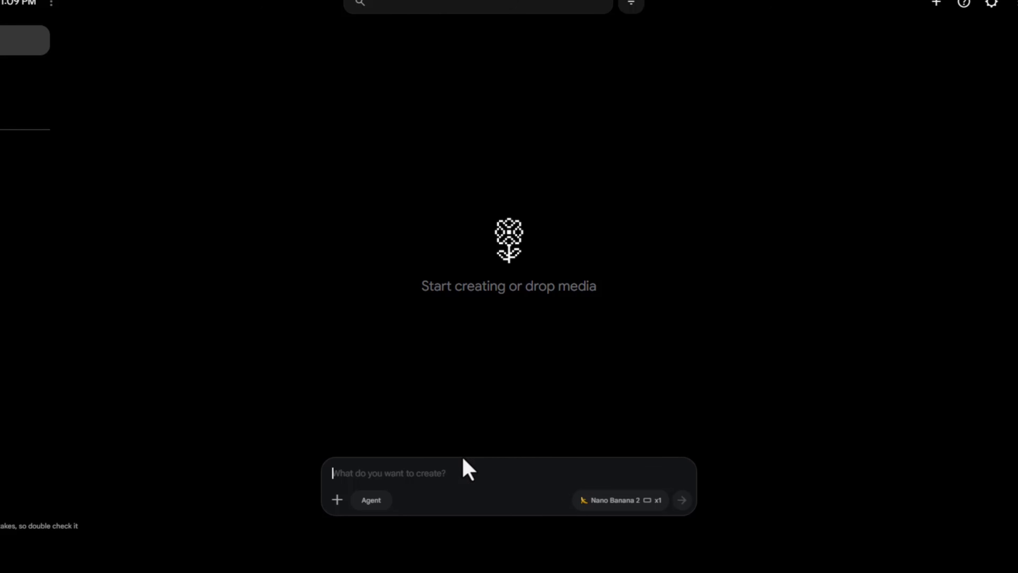
left_click(621, 504)
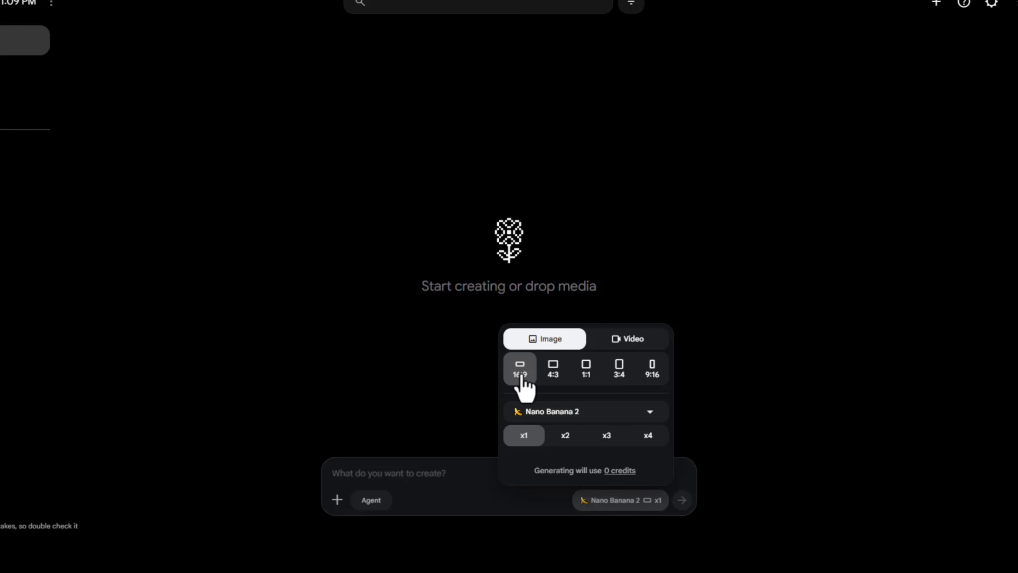
left_click(580, 416)
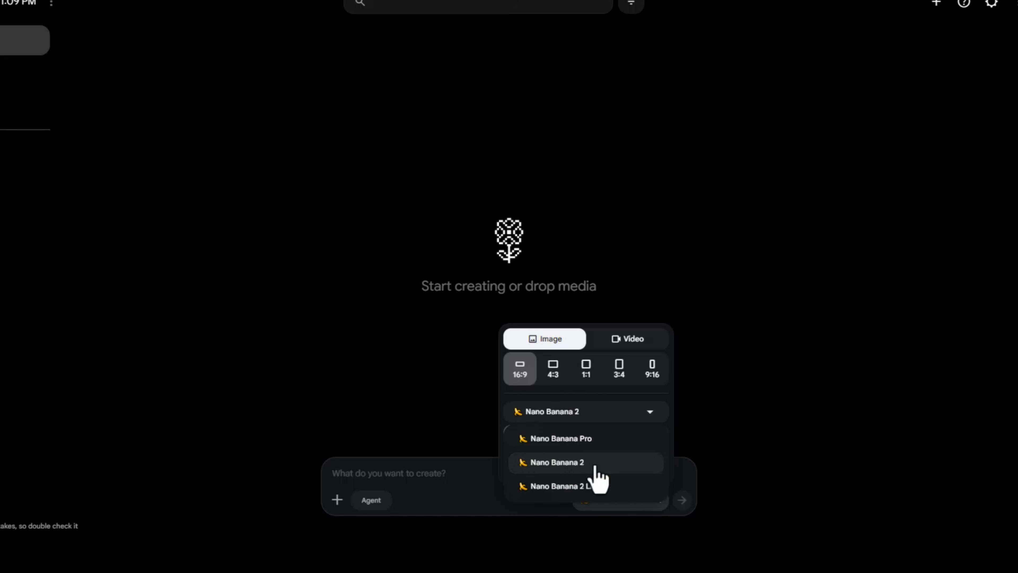
left_click(577, 463)
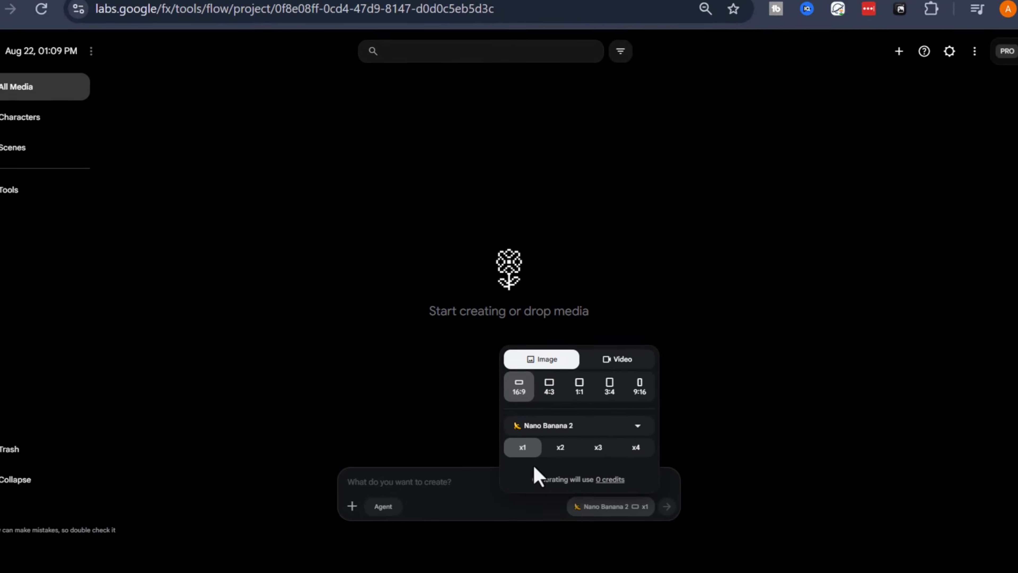
left_click(490, 471)
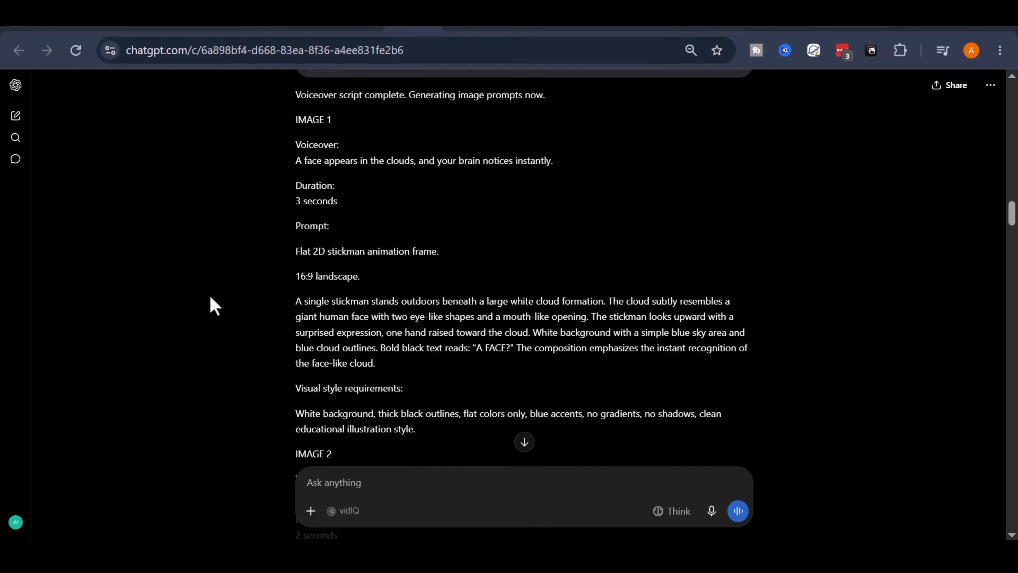
Switch to ChatGPT and copy the full IMAGE 1 prompt, including its visual style requirements
left_click_drag(295, 251, 417, 433)
key("ctrl+c")
right_click(328, 336)
left_click(397, 82)
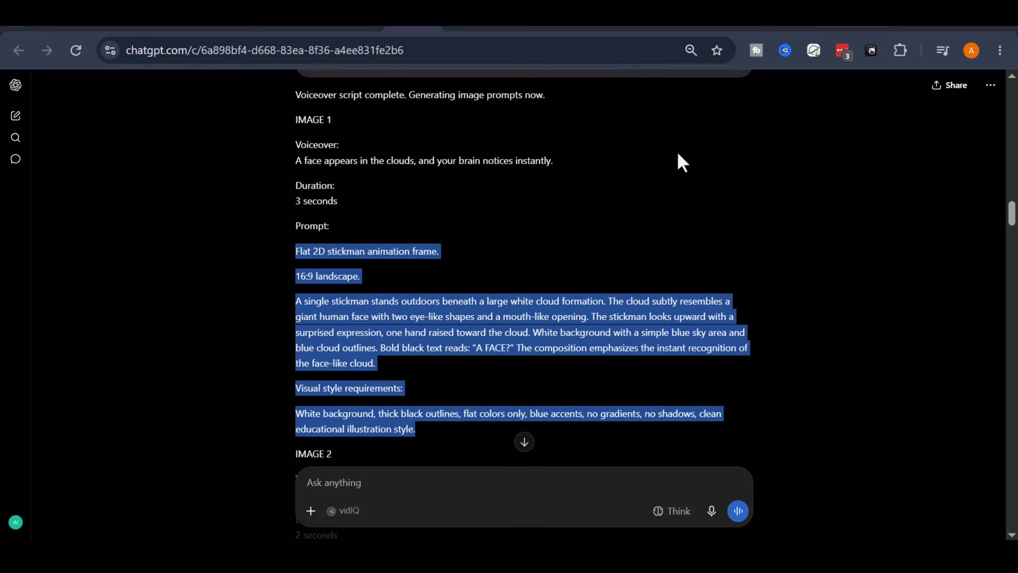
Switch to Google Flow, paste the IMAGE 1 prompt and generate the image
left_click(707, 28)
right_click(448, 479)
left_click(473, 343)
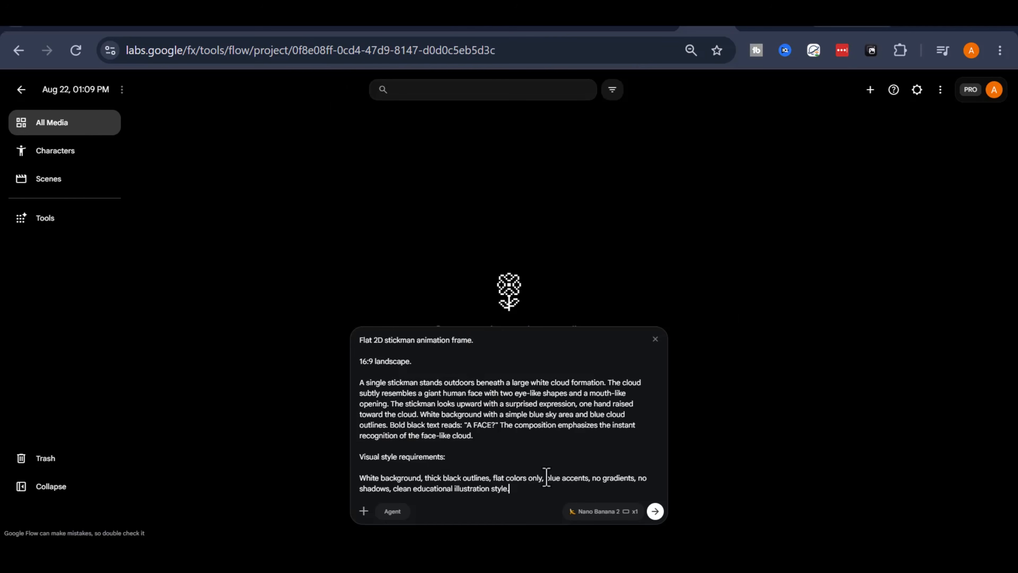
left_click(655, 511)
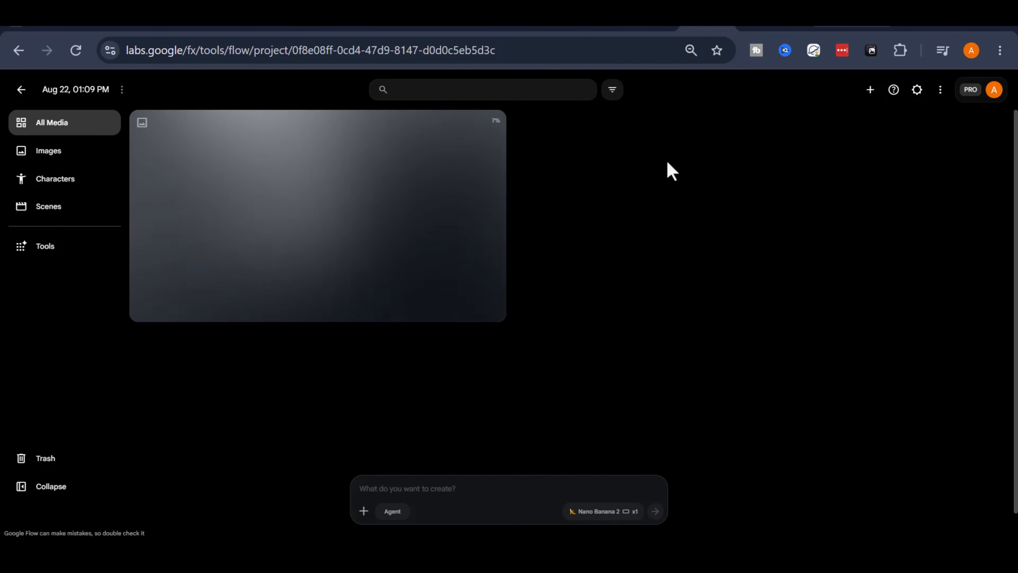
Inspect the generated "A FACE?" stickman image at full size and return to the project's media
mouse_move(377, 200)
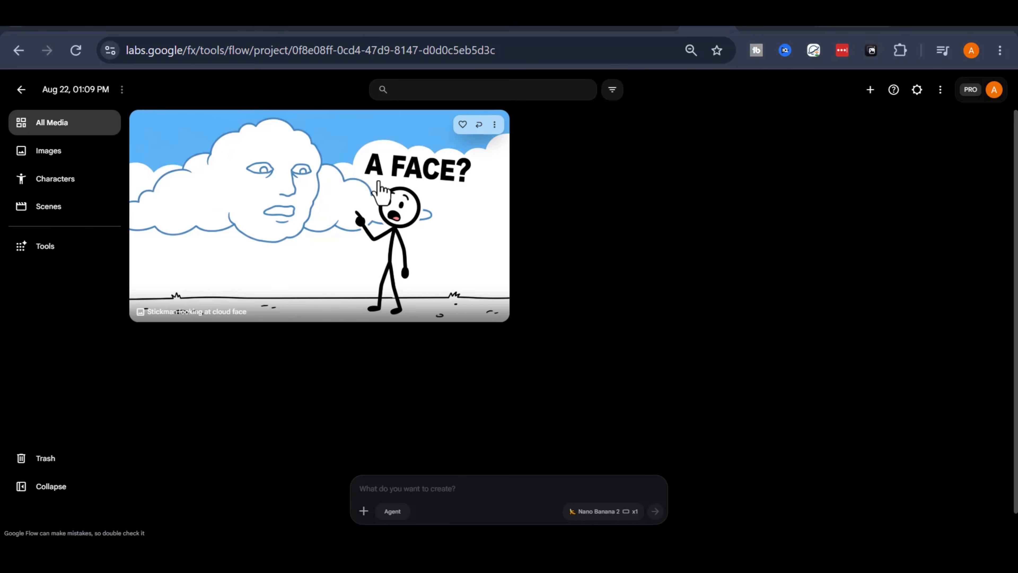
mouse_move(237, 223)
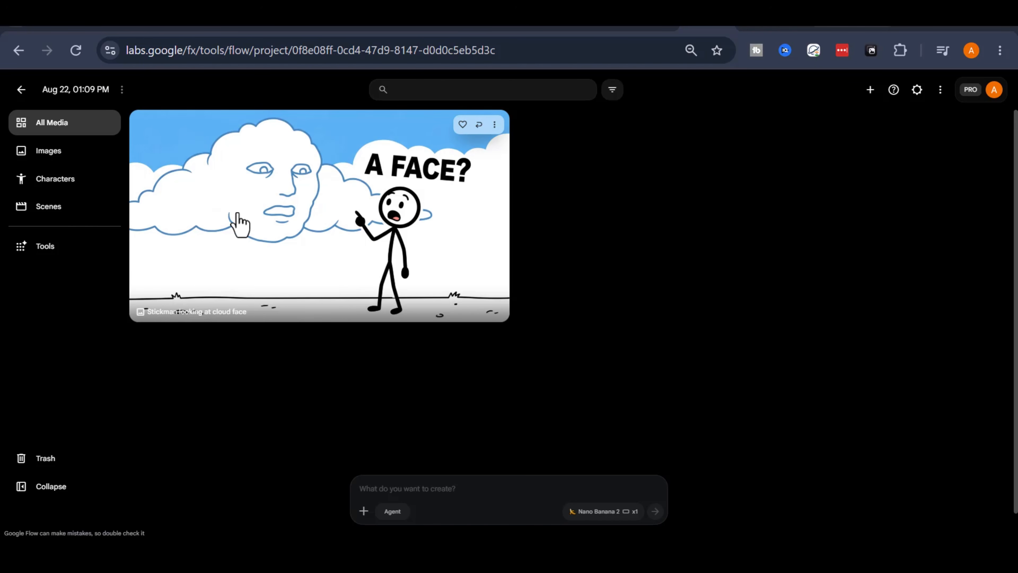
left_click(309, 233)
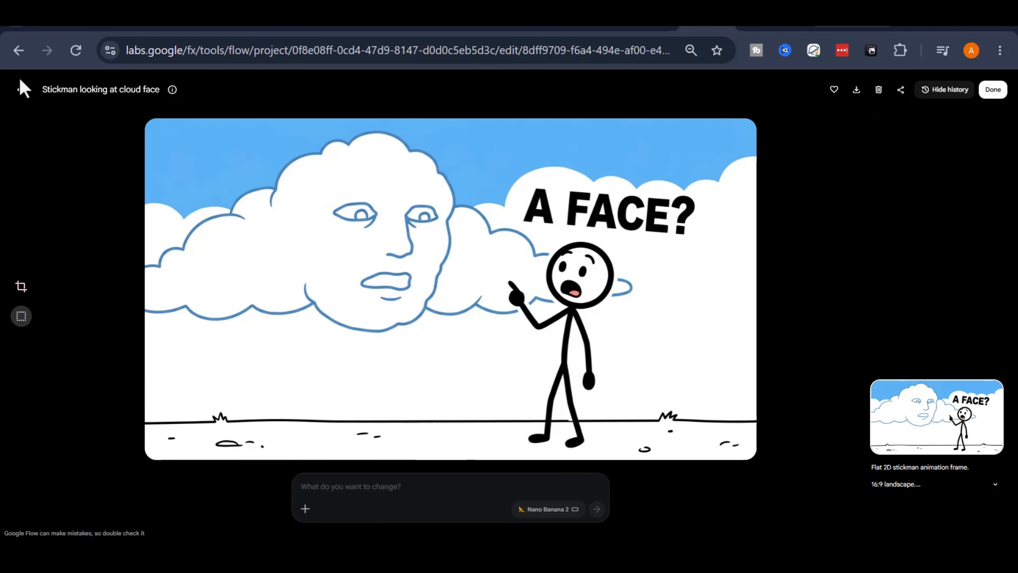
left_click(20, 91)
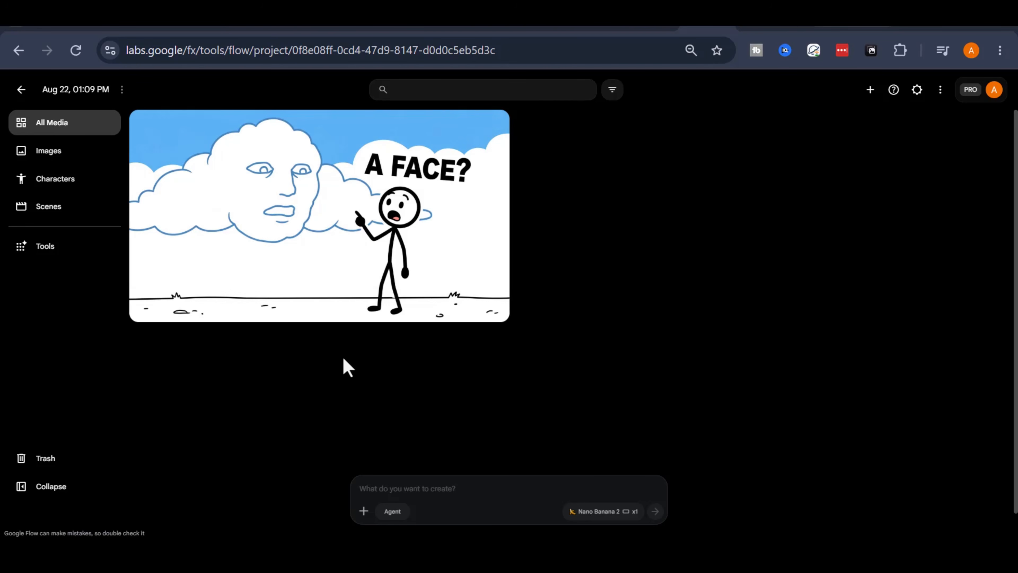
Add the "A FACE?" image to the prompt as a reference for the next image
left_click(420, 488)
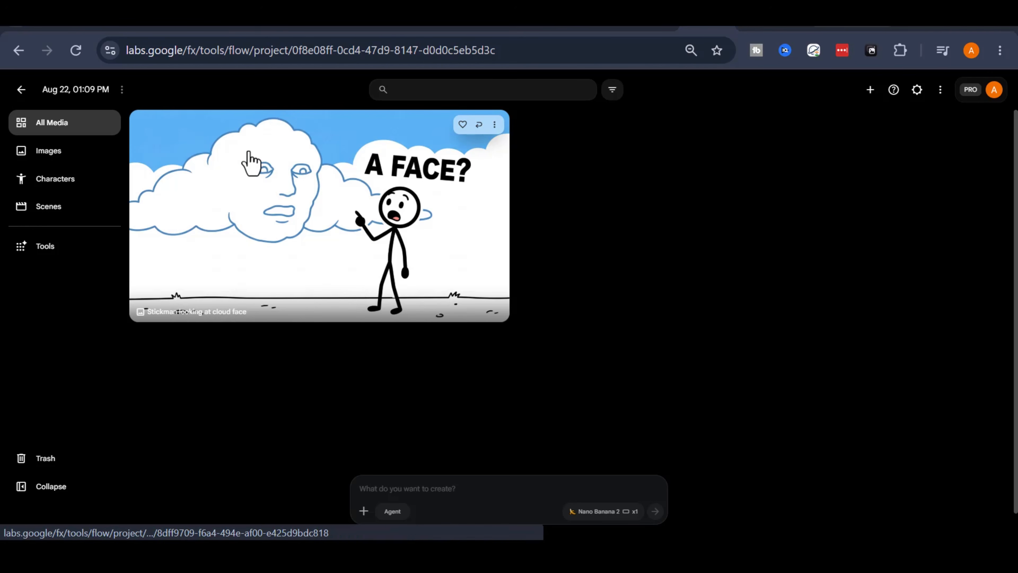
left_click(495, 124)
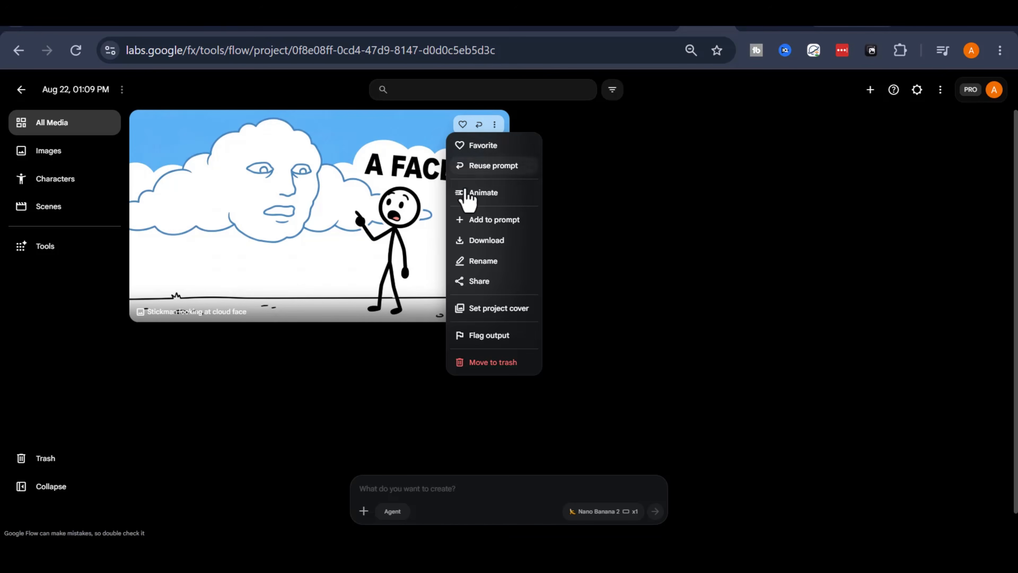
left_click(488, 221)
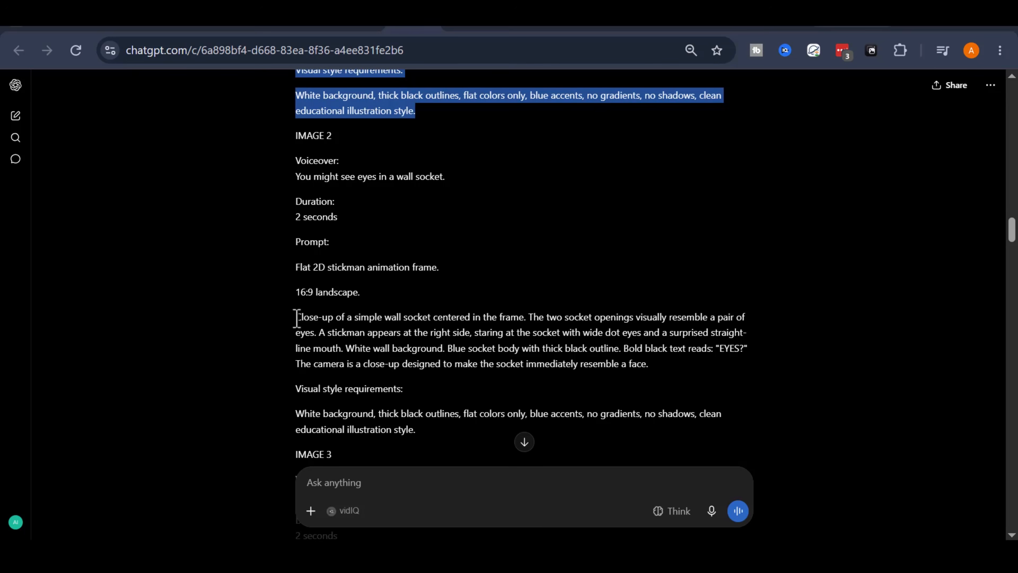
Switch to ChatGPT and copy the IMAGE 2 wall socket description together with its visual style requirements
triple_click(513, 346)
left_click_drag(513, 346, 518, 388)
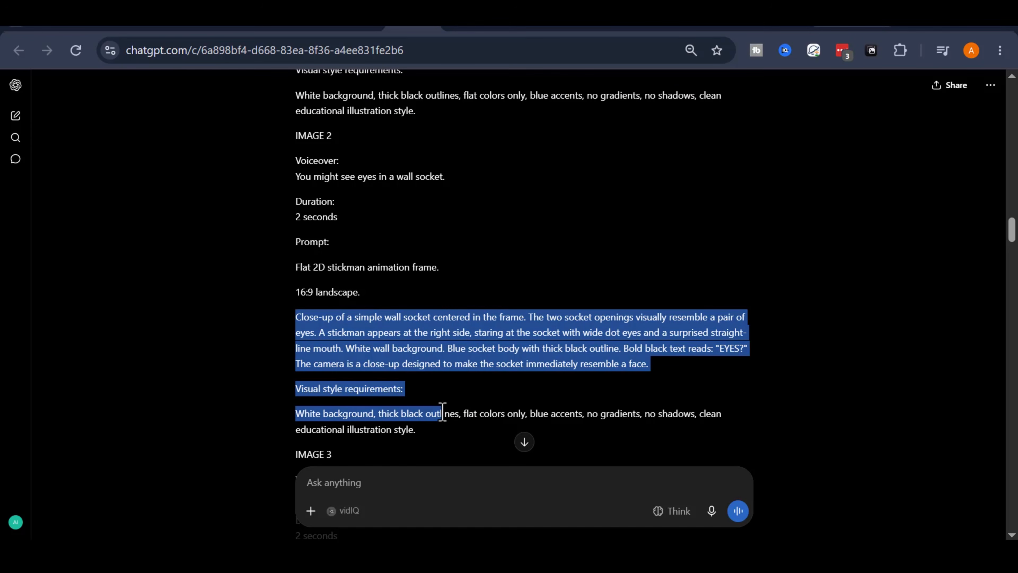
left_click_drag(440, 421, 437, 432)
key("ctrl+c")
right_click(394, 339)
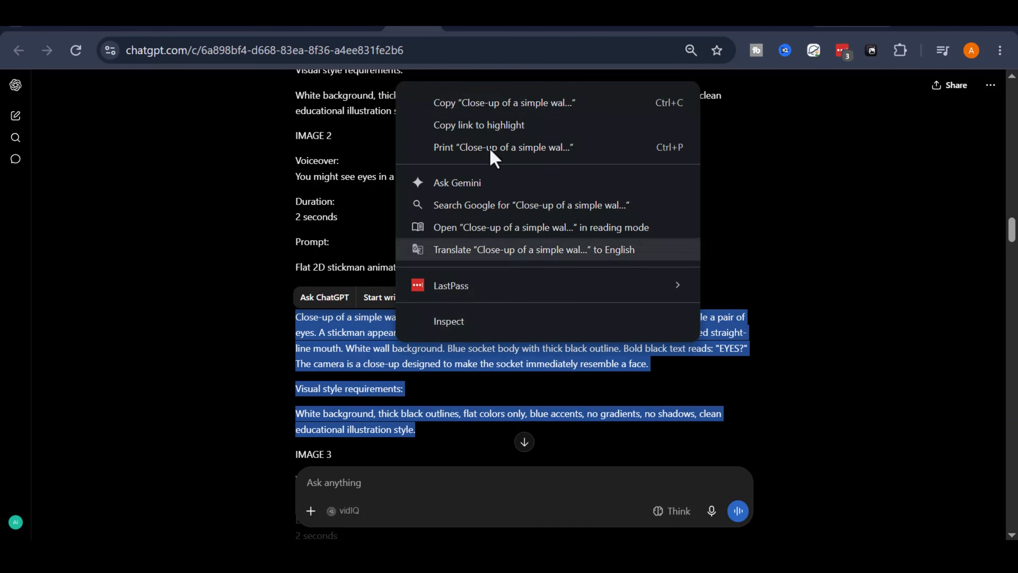
left_click(479, 103)
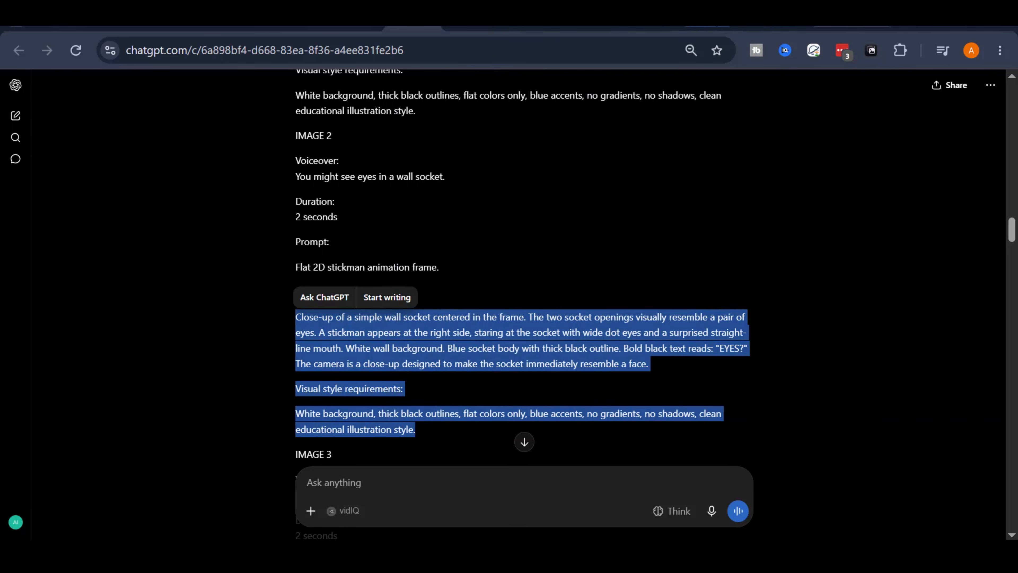
Switch to Google Flow, paste the wall socket prompt alongside the reference image and generate the image
left_click(707, 27)
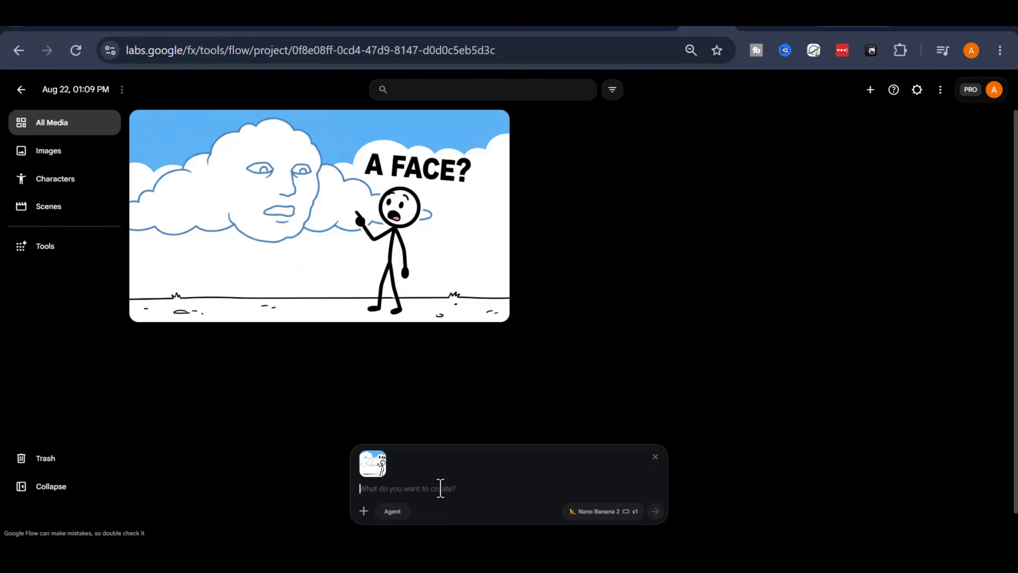
key("ctrl+v")
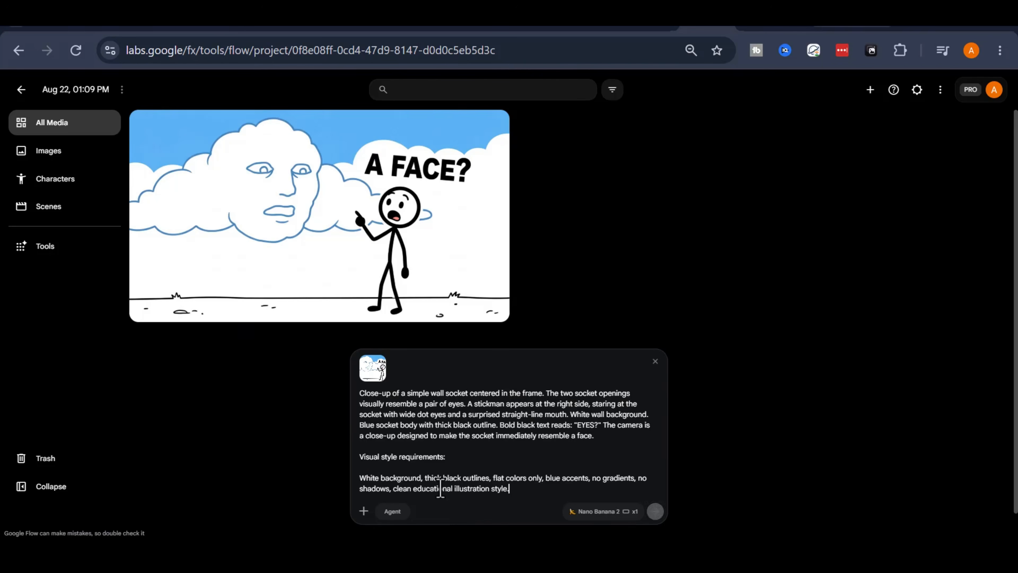
left_click(654, 513)
Copy the "RECOGNIZE FAST" caveman prompt from ChatGPT and generate its image in Google Flow
scroll(348, 265, "down", 3)
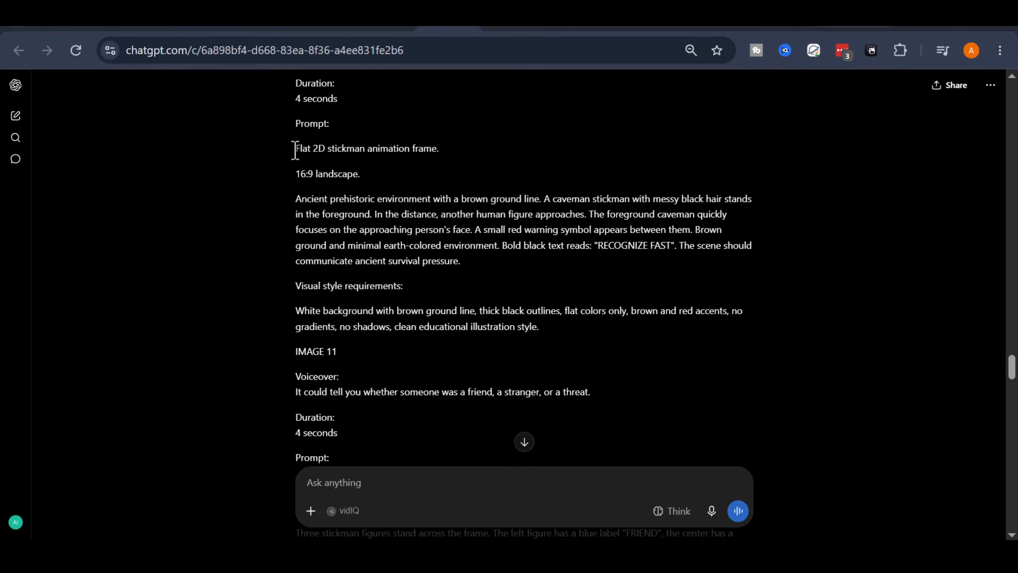
left_click_drag(295, 149, 473, 318)
right_click(414, 249)
left_click(470, 275)
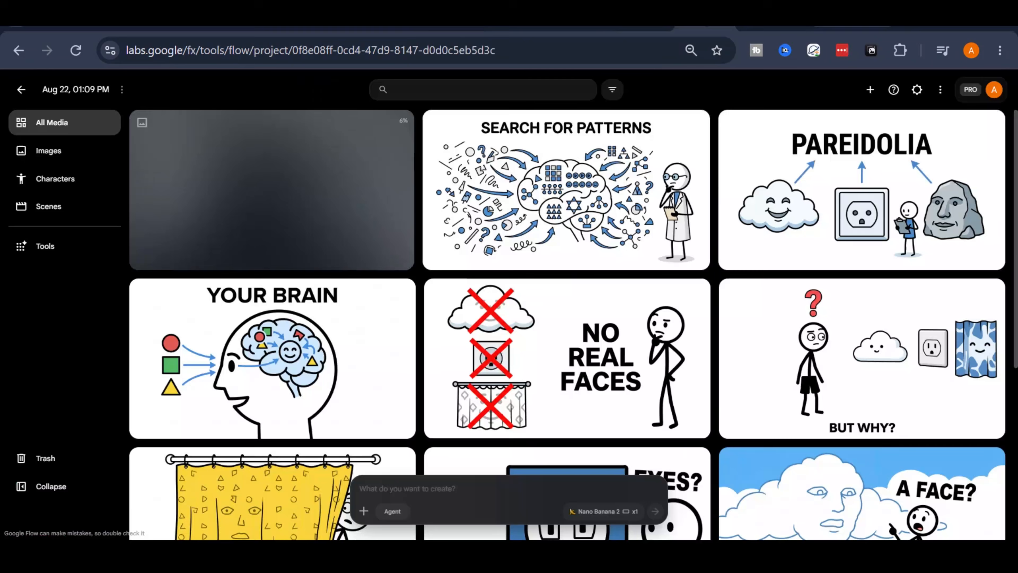
key("ctrl+v")
key("Return")
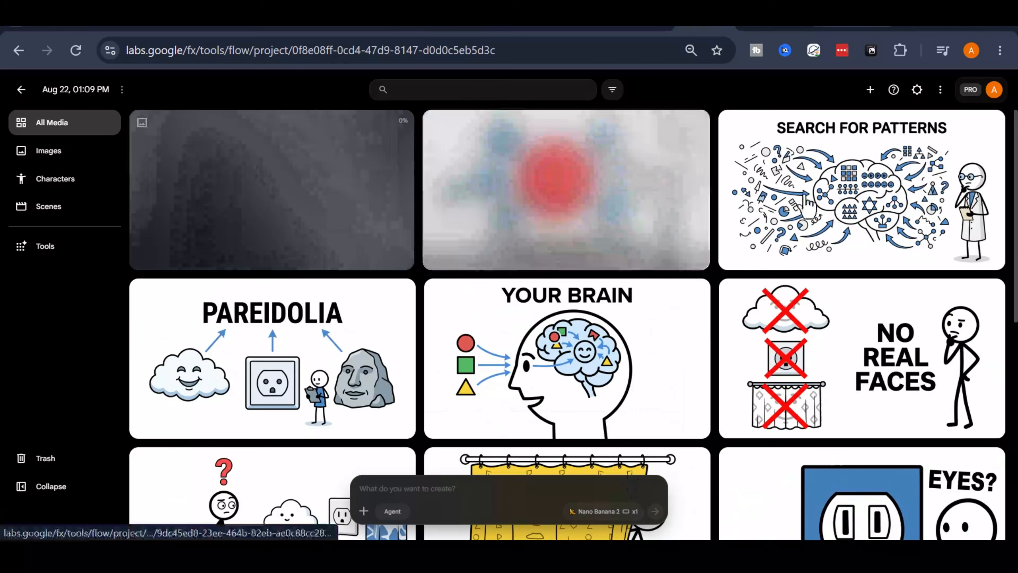
Look through all generated stickman images in the project, from the newest to the first one
scroll(597, 266, "down", 10)
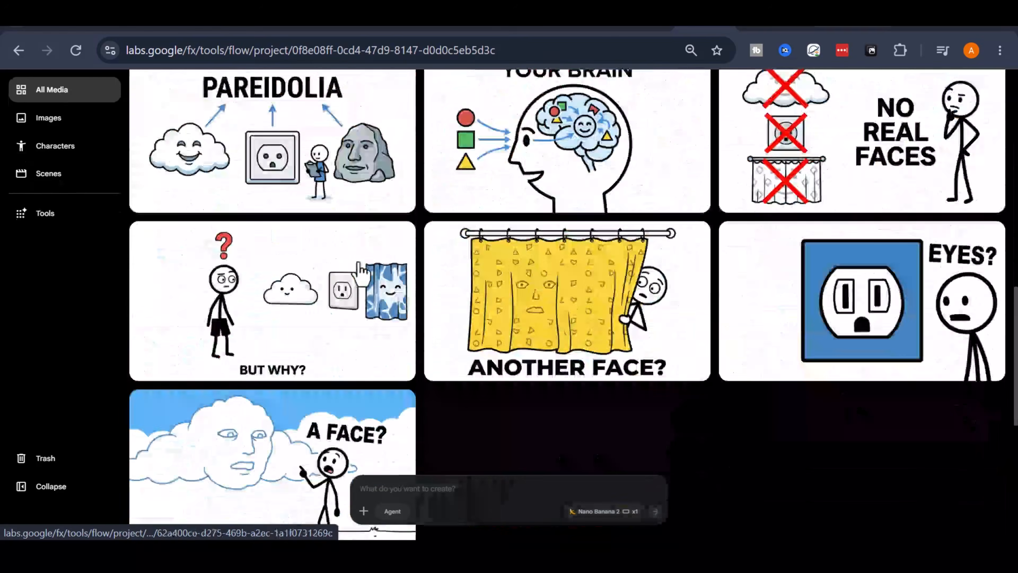
scroll(361, 269, "up", 10)
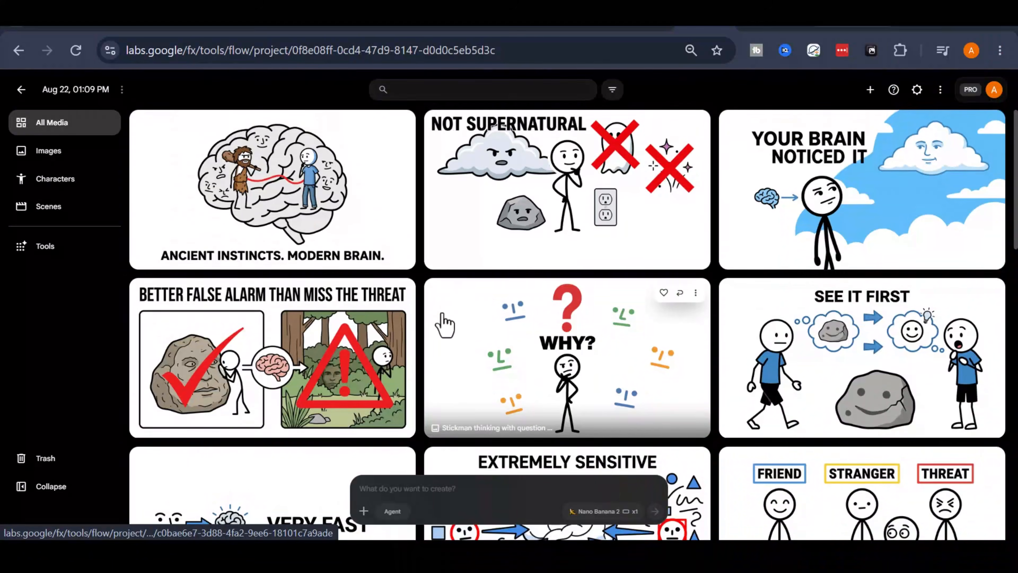
scroll(444, 324, "down", 10)
scroll(504, 334, "up", 7)
scroll(375, 363, "down", 9)
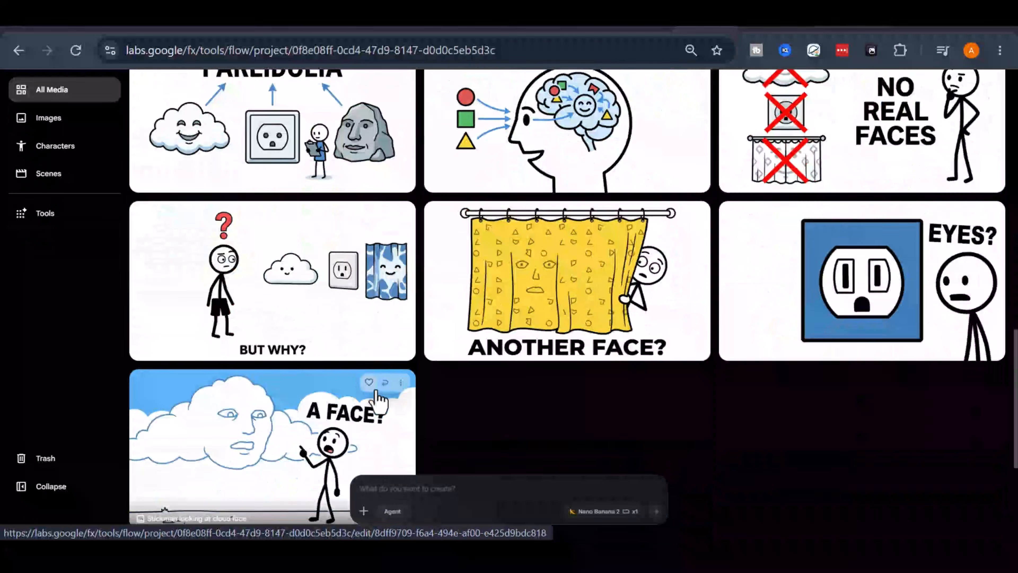
scroll(376, 390, "down", 2)
scroll(505, 309, "up", 4)
scroll(501, 311, "down", 5)
scroll(495, 313, "up", 2)
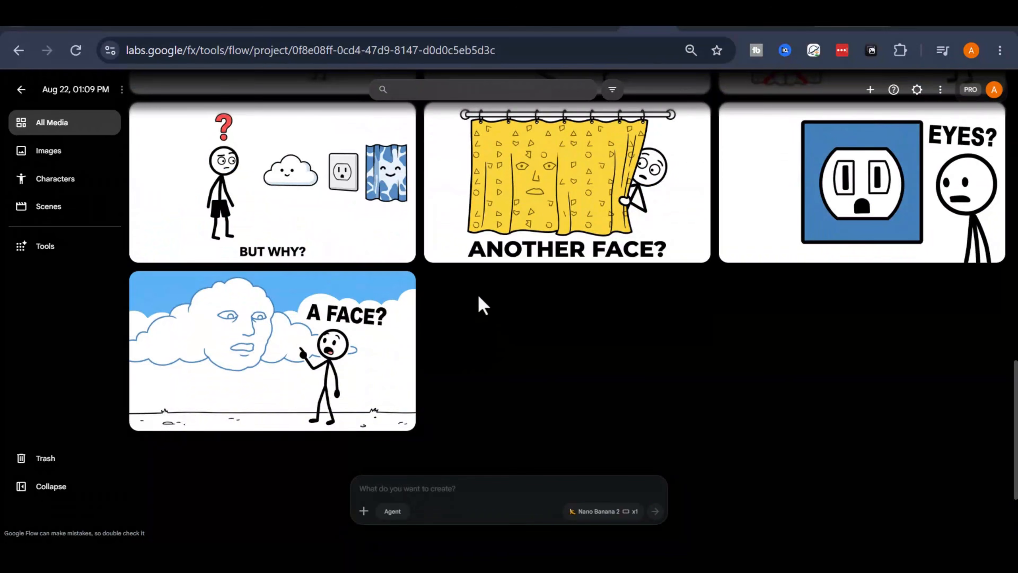
Download the "A FACE?" cloud image and the "EYES?" wall socket image at 1K original size
left_click(400, 285)
mouse_move(387, 401)
left_click(483, 417)
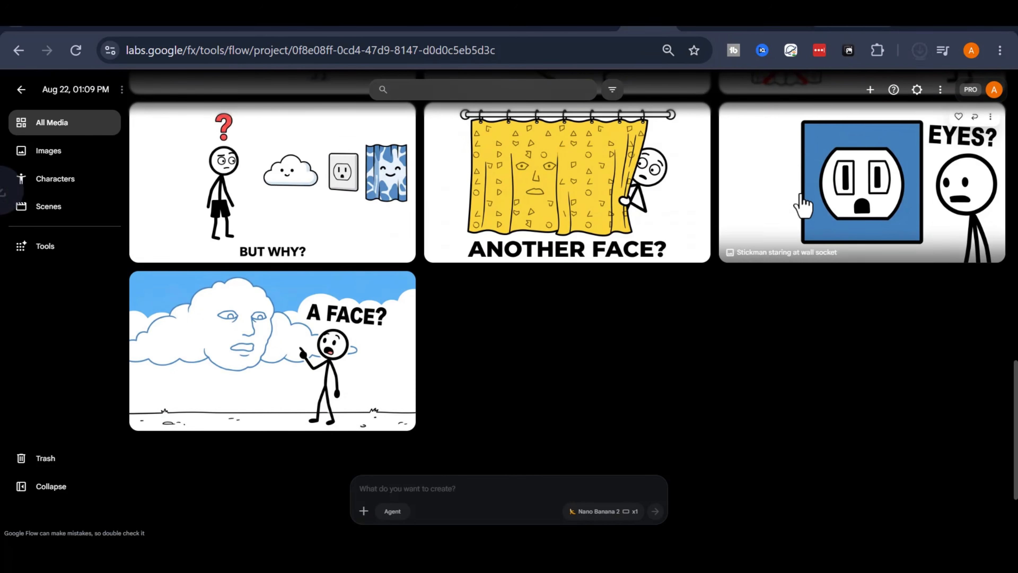
scroll(802, 207, "up", 3)
left_click(990, 223)
mouse_move(946, 334)
left_click(857, 355)
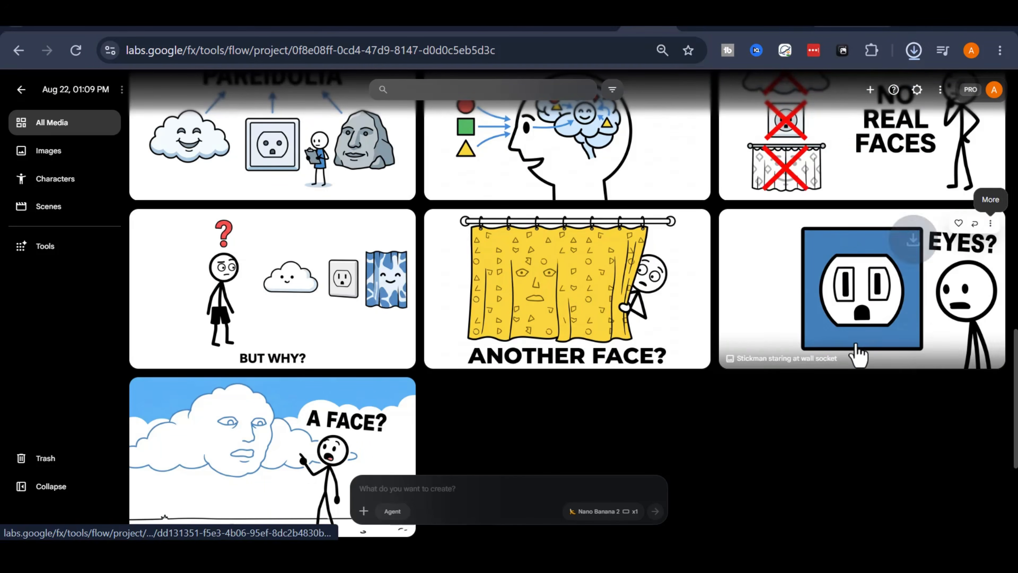
Download the "ANOTHER FACE?" curtain image and the "BUT WHY?" image at 1K original size
left_click(696, 224)
mouse_move(686, 353)
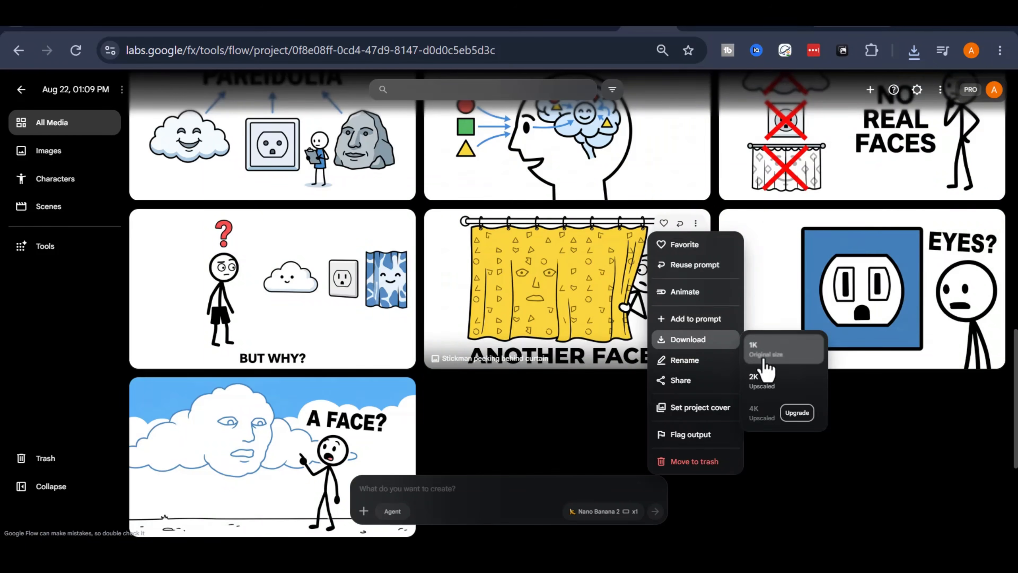
left_click(757, 363)
left_click(401, 224)
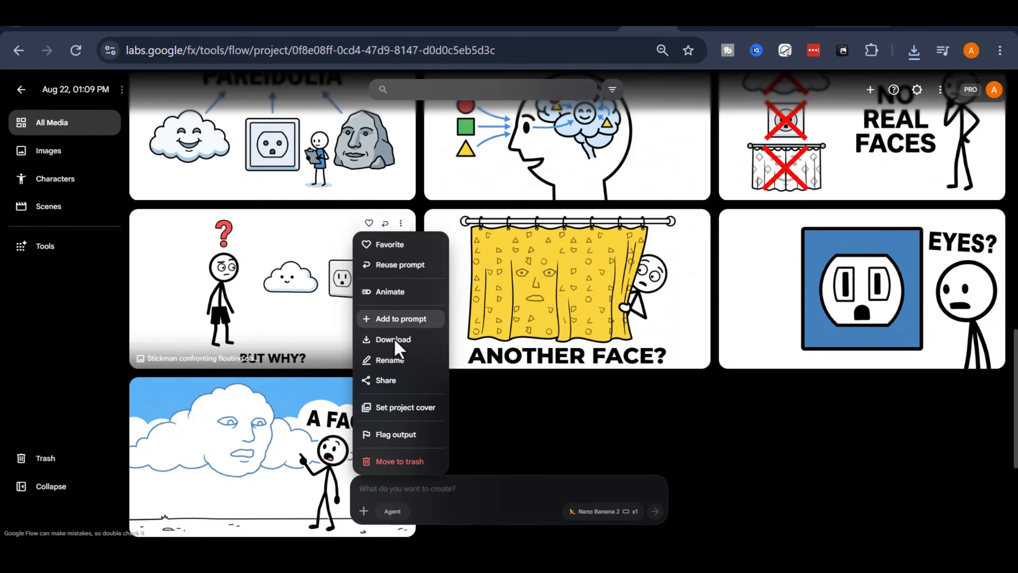
mouse_move(395, 346)
left_click(479, 357)
scroll(627, 379, "up", 3)
scroll(626, 379, "up", 3)
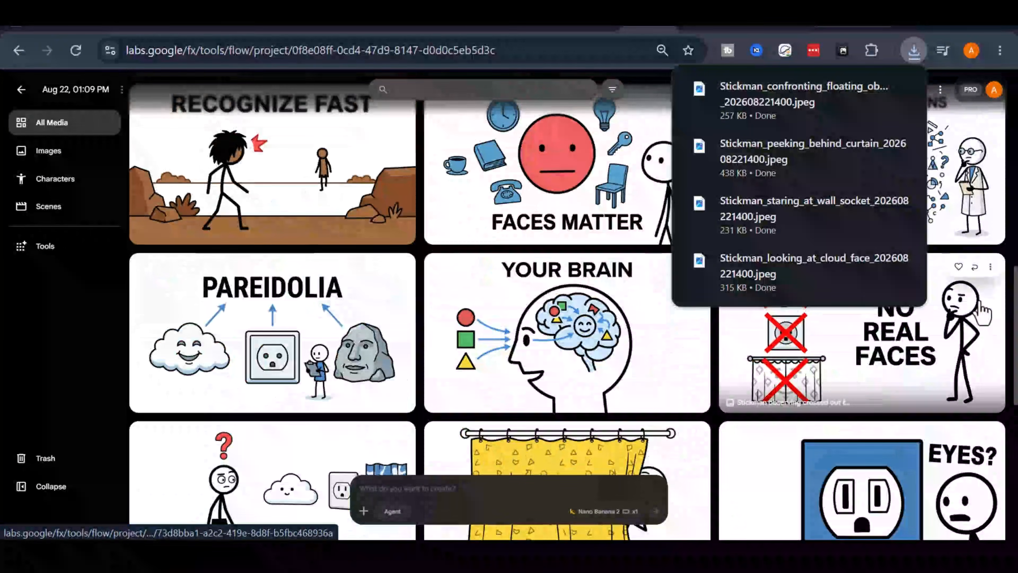
Download the "NO REAL FACES" image with the crossed-out cloud, socket and curtain from the project
left_click(990, 266)
mouse_move(961, 383)
left_click(876, 409)
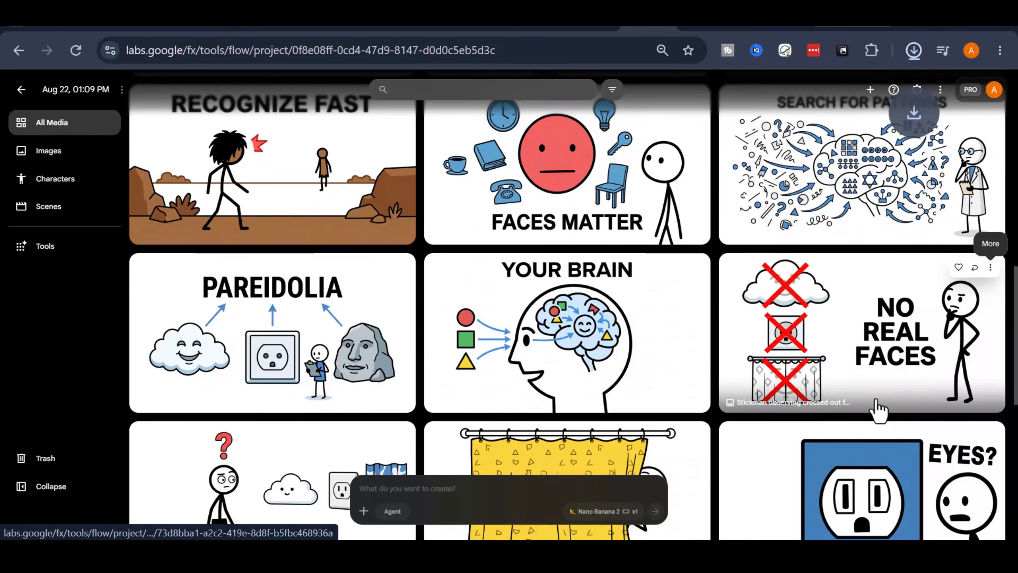
scroll(638, 306, "up", 10)
scroll(540, 386, "down", 8)
scroll(625, 374, "up", 4)
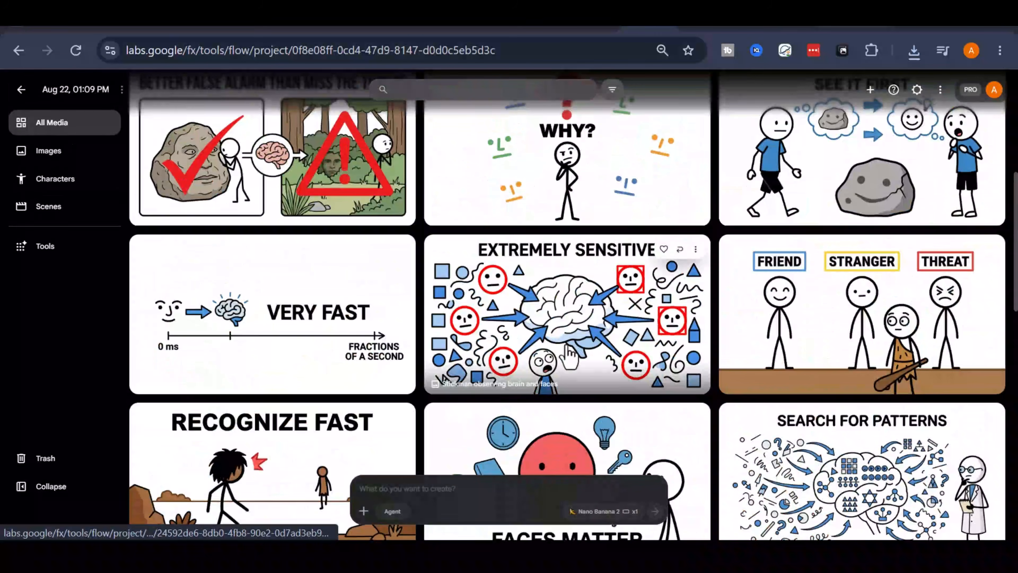
scroll(625, 375, "down", 1)
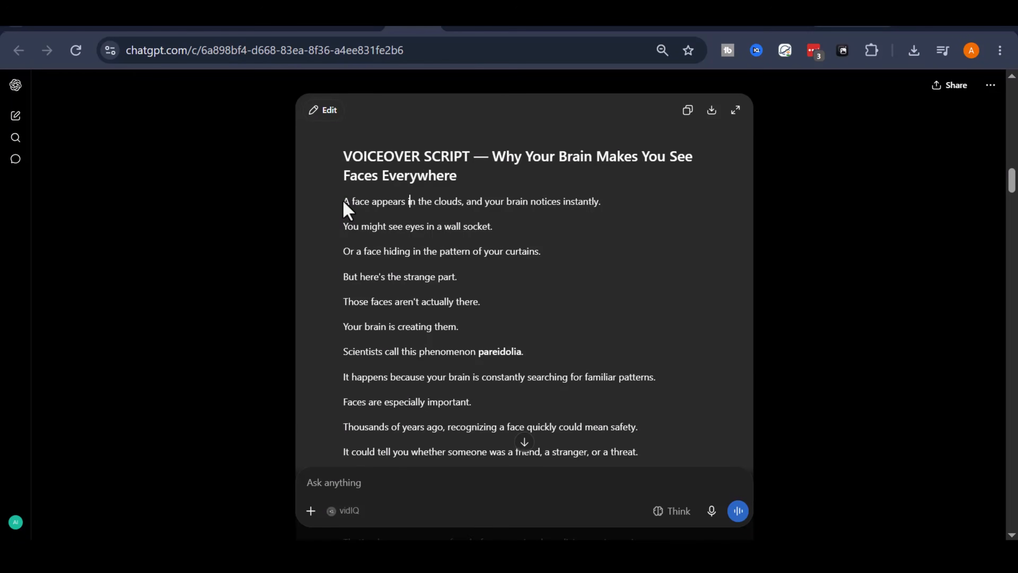
Copy the full voiceover script from ChatGPT and paste it into the Ai33.Pro text-to-speech editor
left_click_drag(346, 209, 688, 350)
scroll(455, 300, "down", 6)
right_click(404, 293)
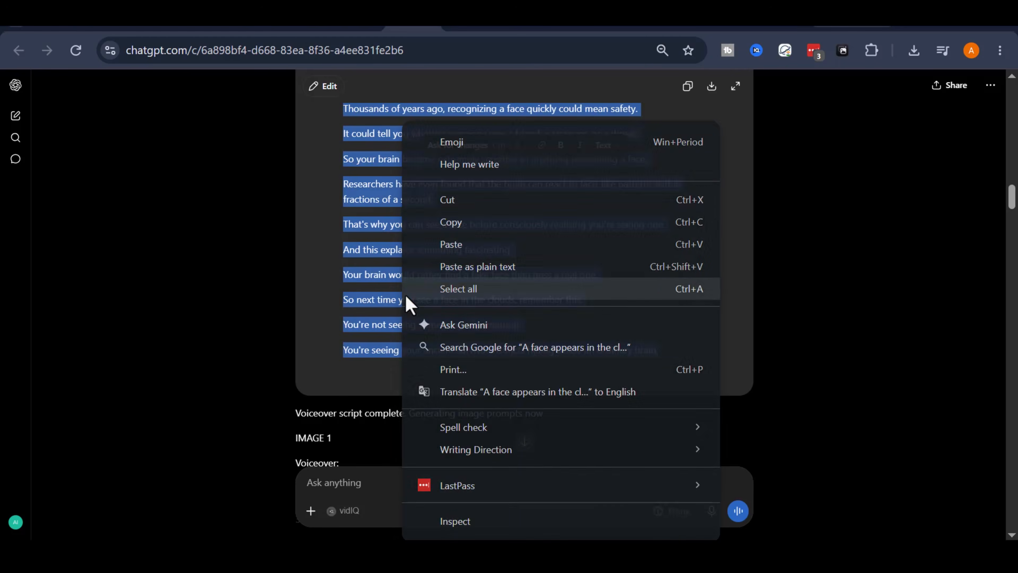
left_click(451, 222)
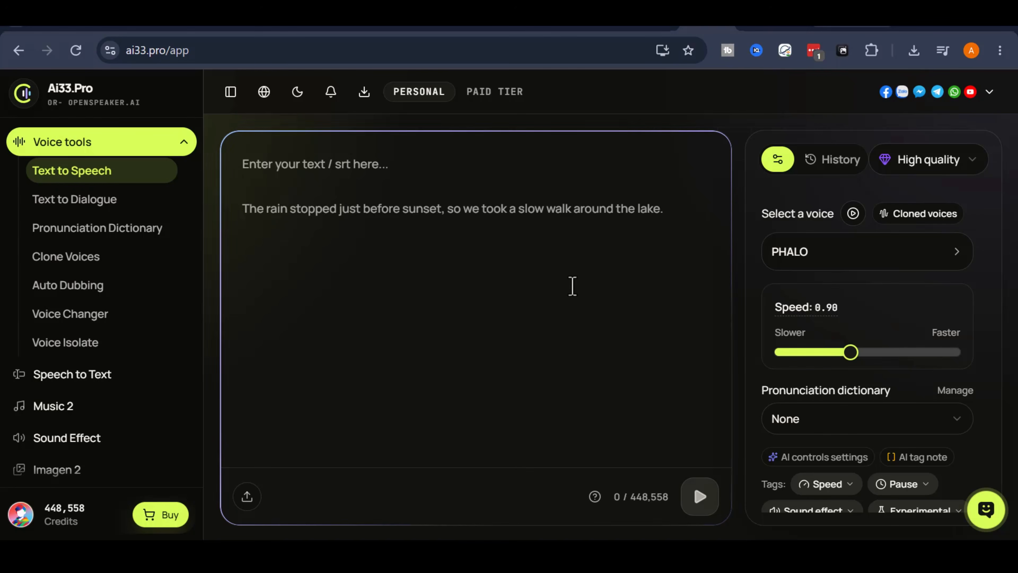
right_click(321, 173)
left_click(354, 358)
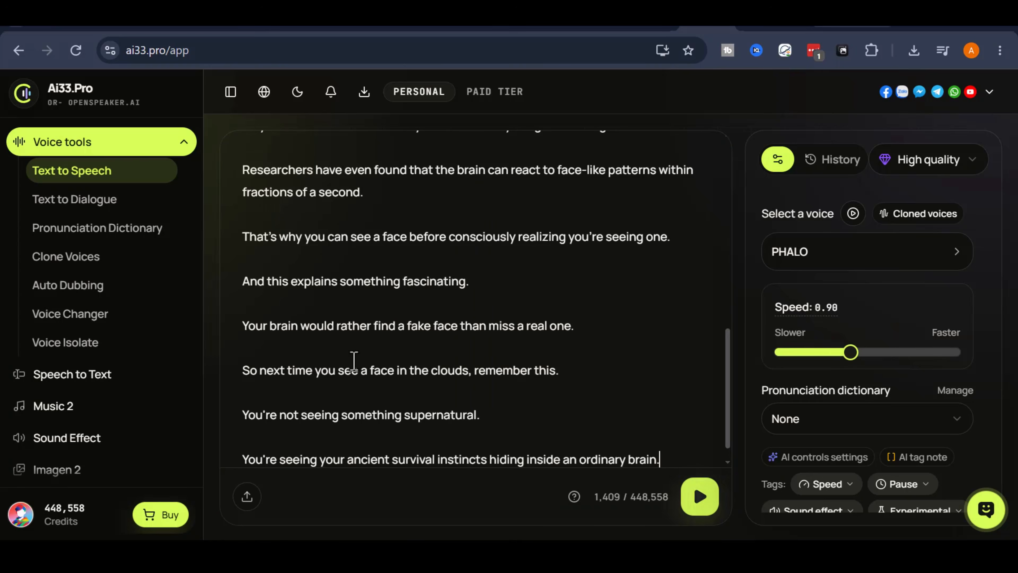
scroll(386, 307, "up", 10)
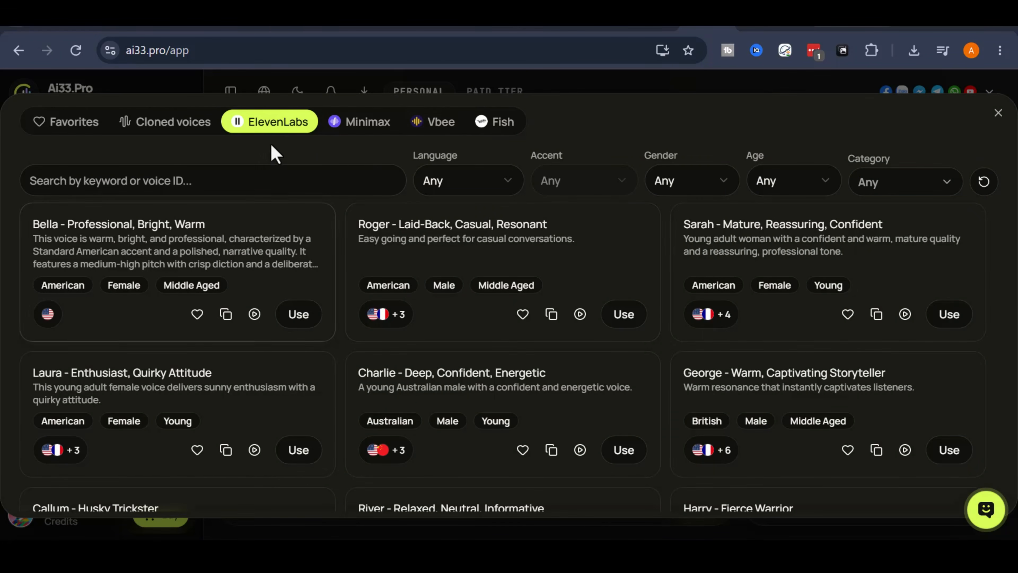
Browse the ElevenLabs voices in the voice library
scroll(386, 287, "down", 10)
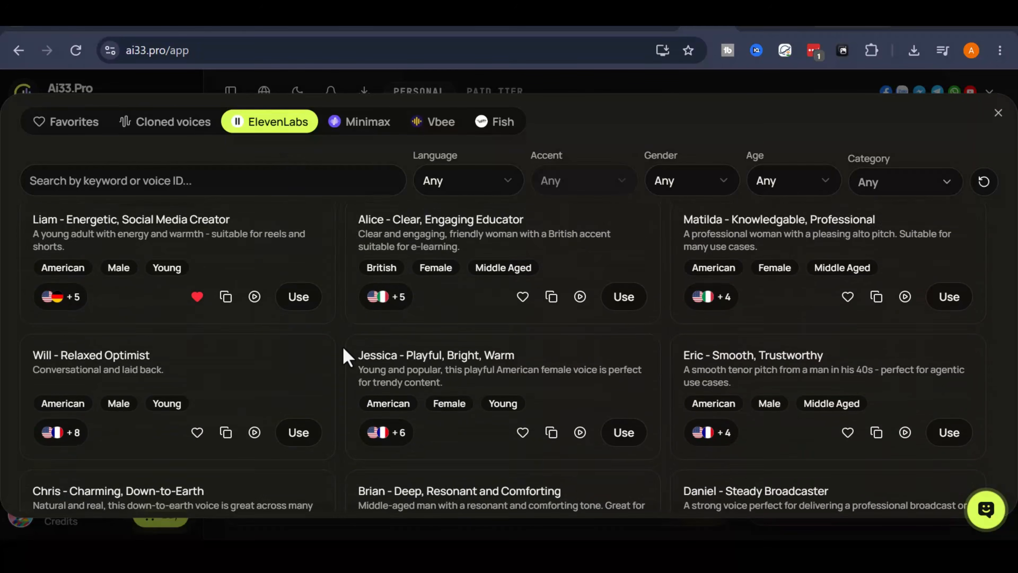
scroll(616, 390, "up", 10)
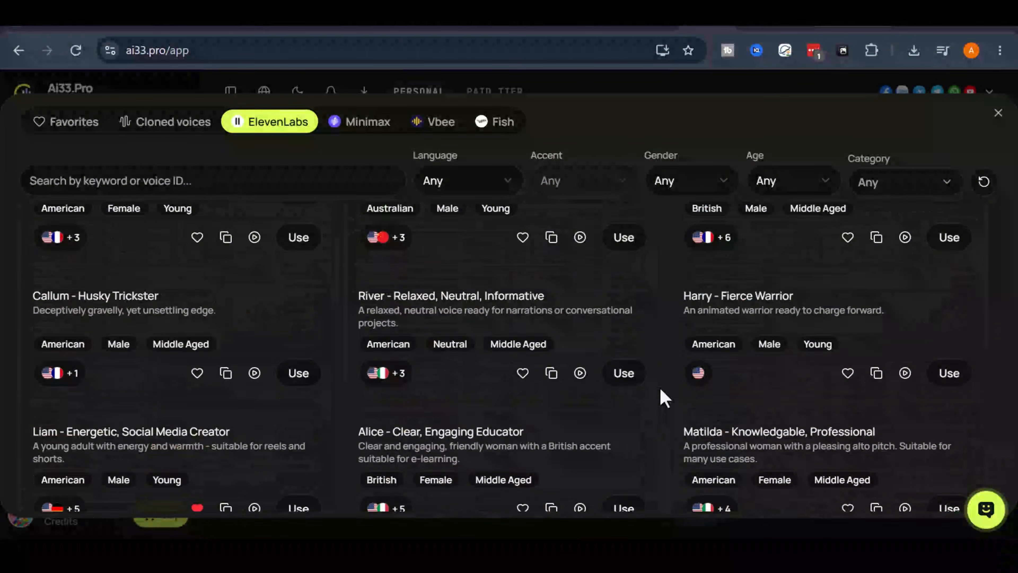
scroll(498, 305, "down", 4)
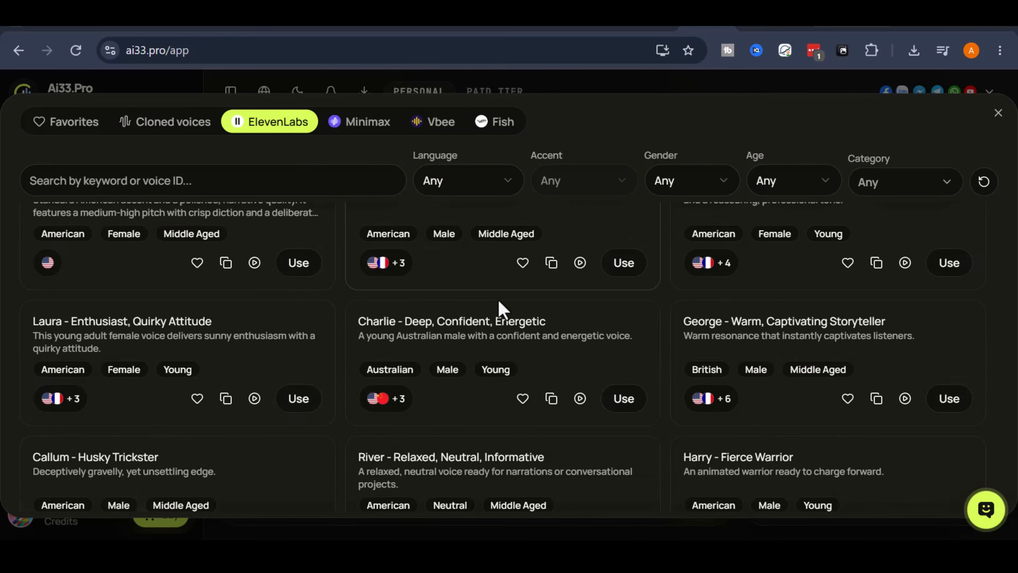
scroll(907, 341, "down", 6)
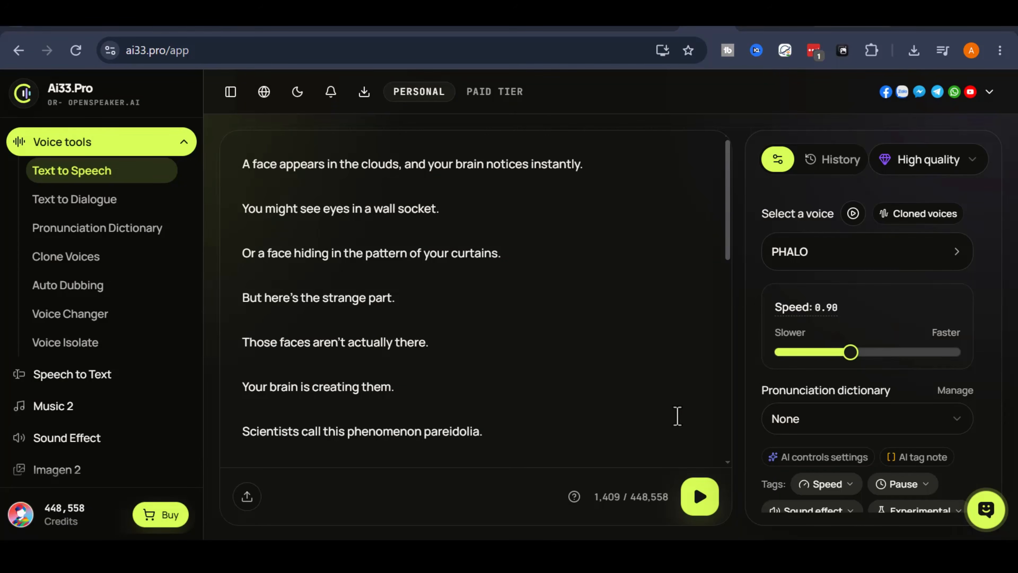
Generate the voiceover from the pasted script and download it as an audio file
left_click(700, 497)
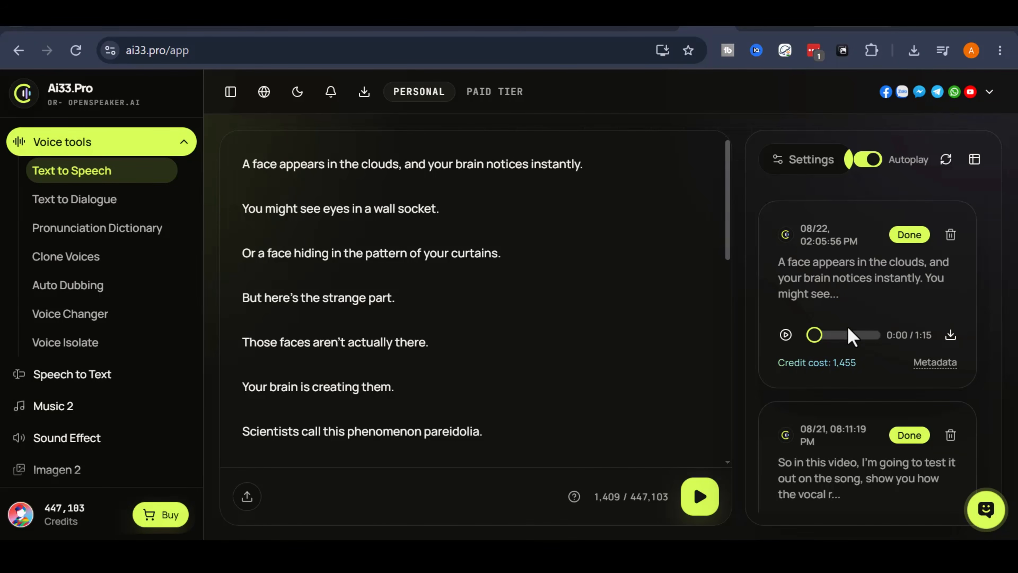
left_click(951, 337)
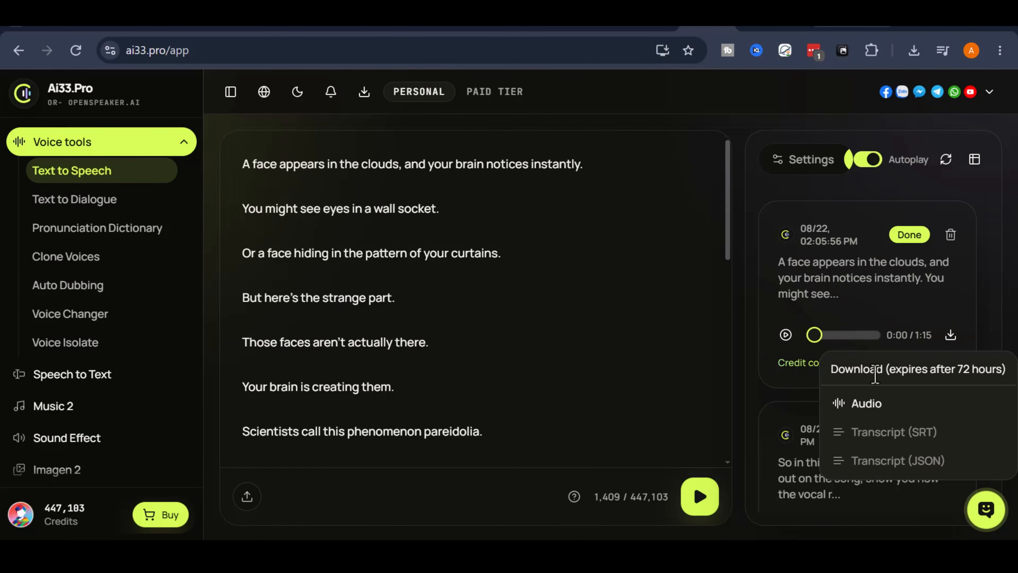
left_click(874, 403)
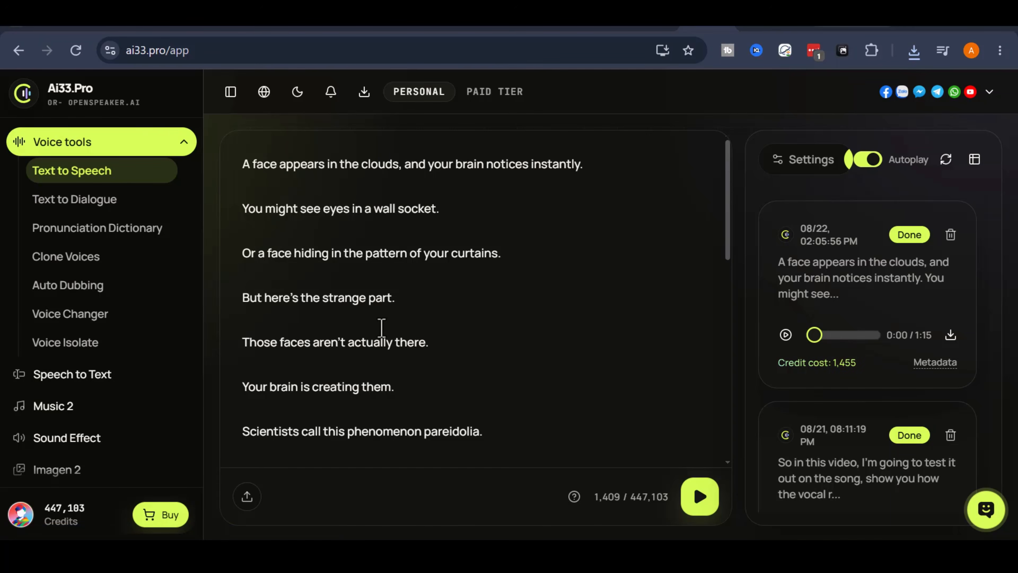
Return to the Google Flow project and look over the generated stickman images up to the newest ones
scroll(381, 328, "down", 5)
scroll(370, 306, "up", 5)
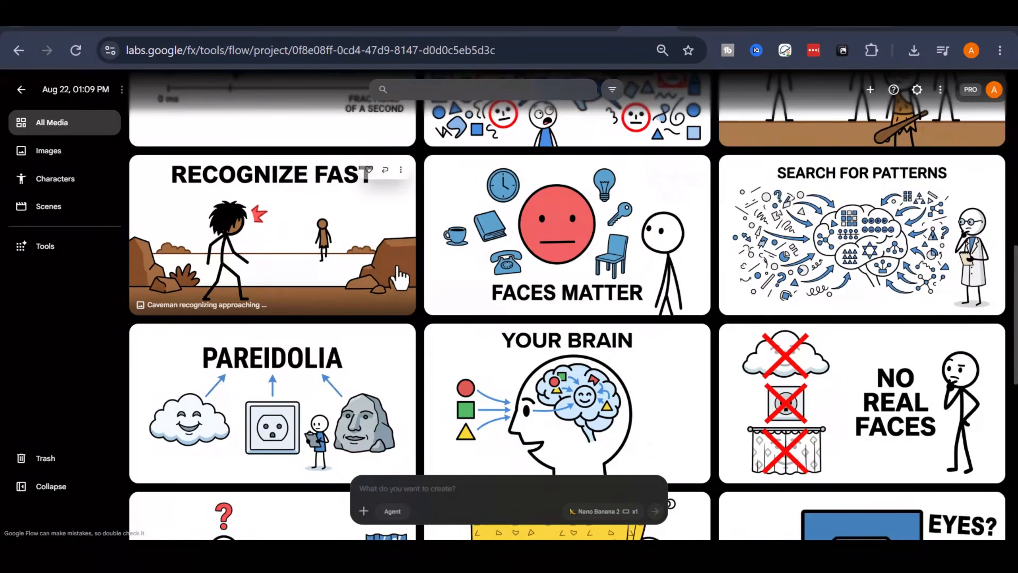
scroll(481, 280, "up", 5)
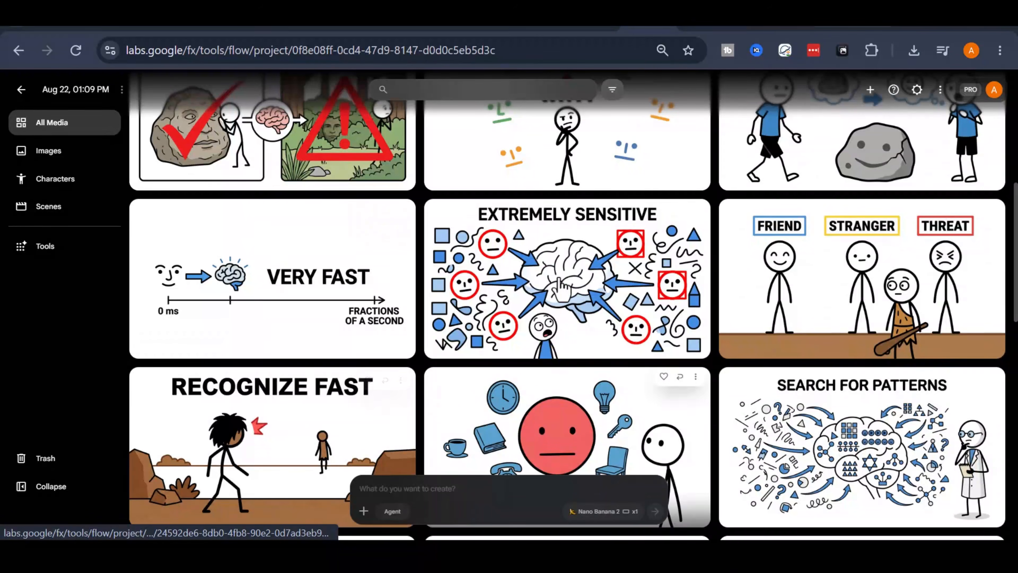
scroll(561, 287, "up", 5)
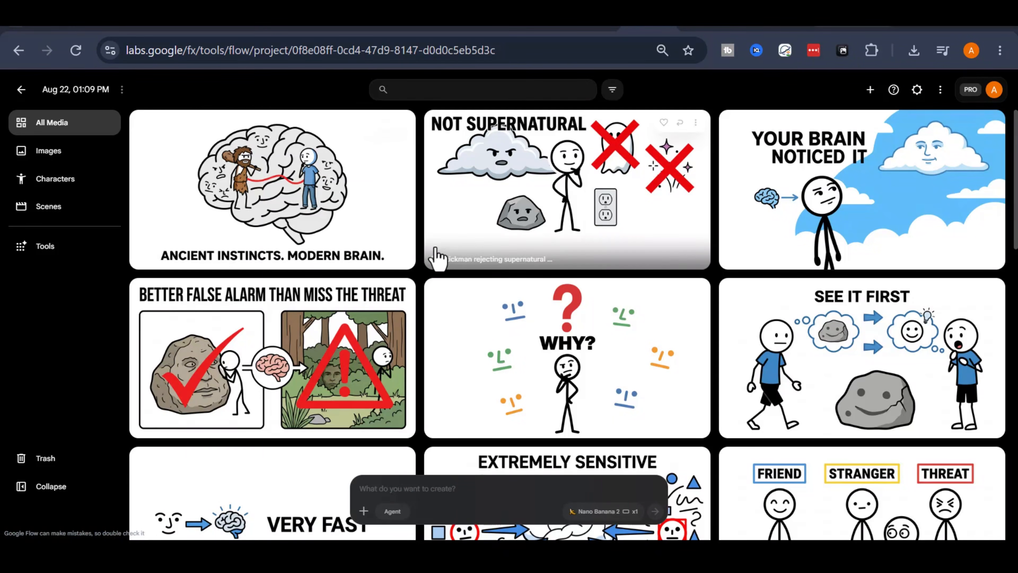
scroll(439, 319, "down", 8)
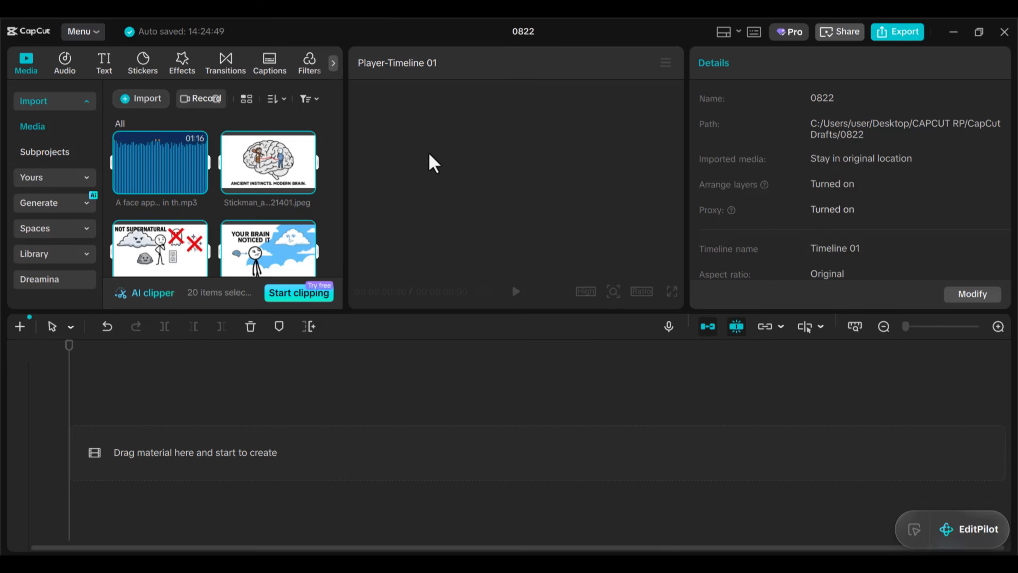
Switch to CapCut, check the imported media and place the voiceover audio at the start of the timeline
scroll(263, 204, "down", 2)
scroll(259, 221, "down", 2)
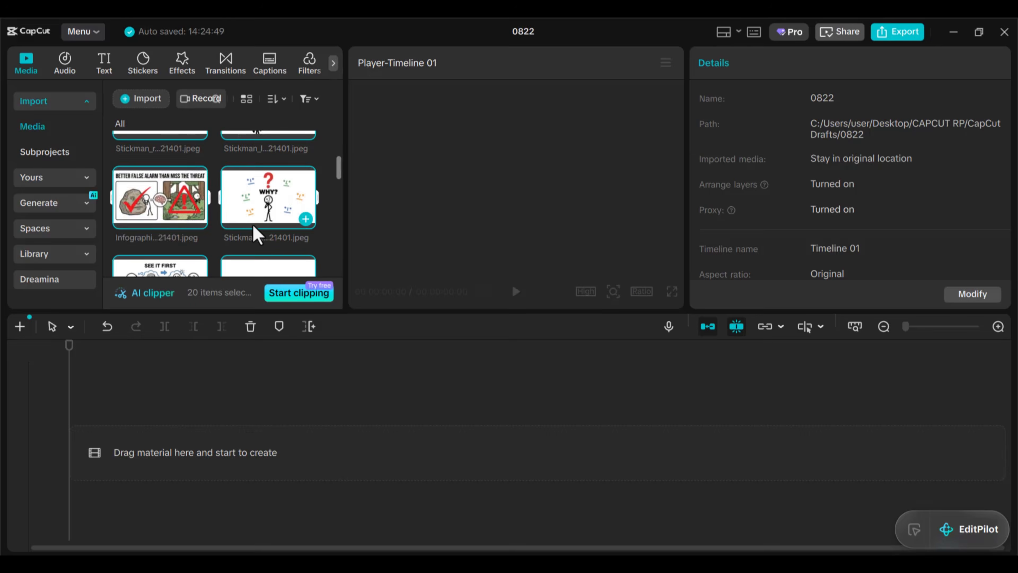
scroll(257, 229, "up", 4)
left_click(314, 202)
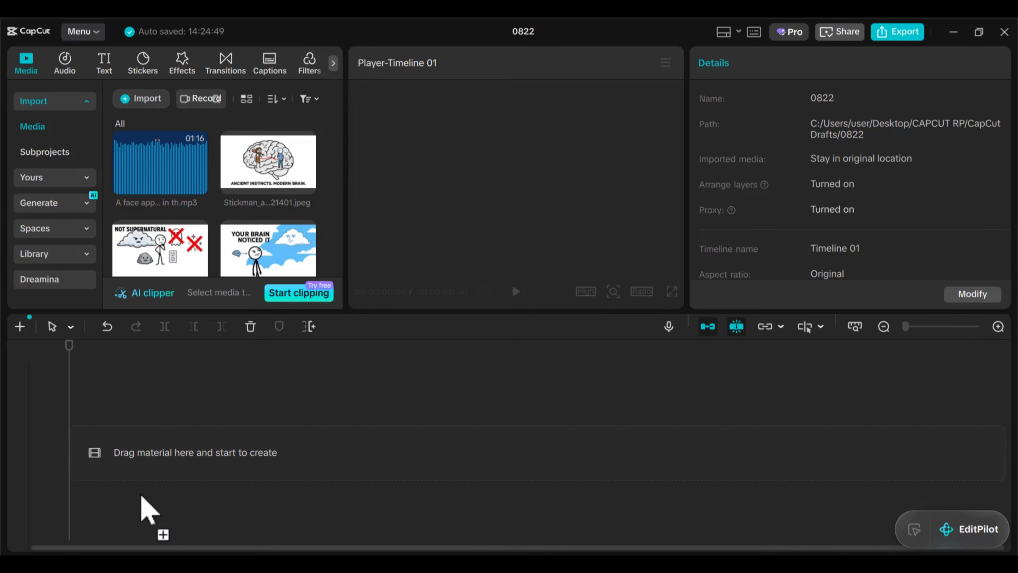
left_click_drag(170, 186, 125, 504)
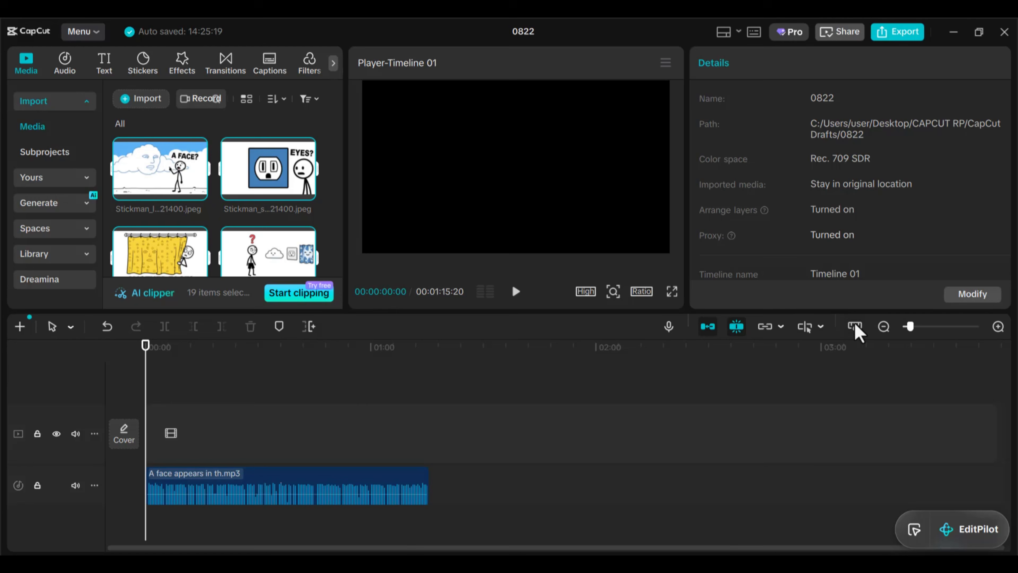
Place all 19 stickman images in order above the voiceover and scale them uniformly to 102%
left_click(854, 327)
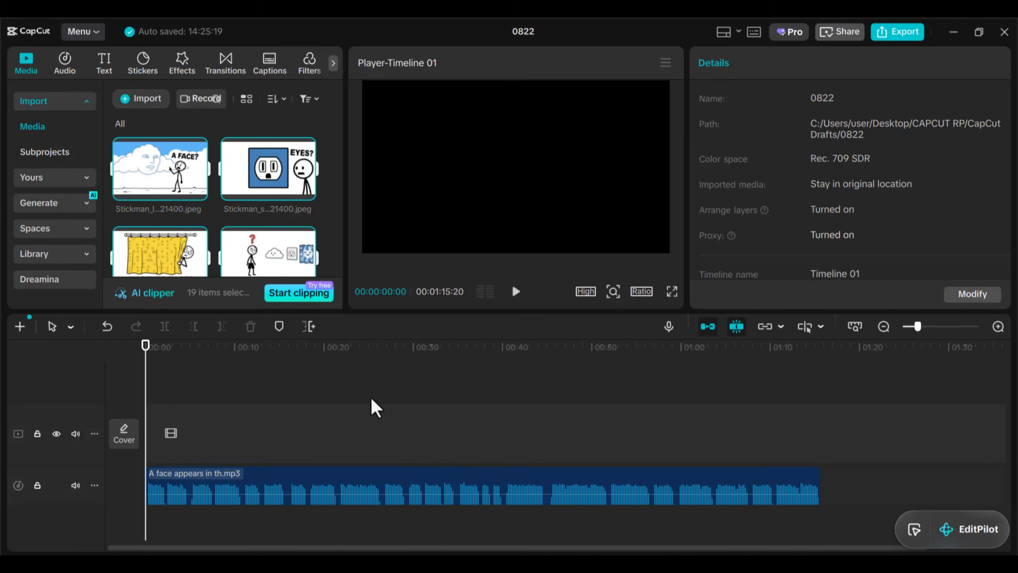
left_click_drag(158, 168, 159, 455)
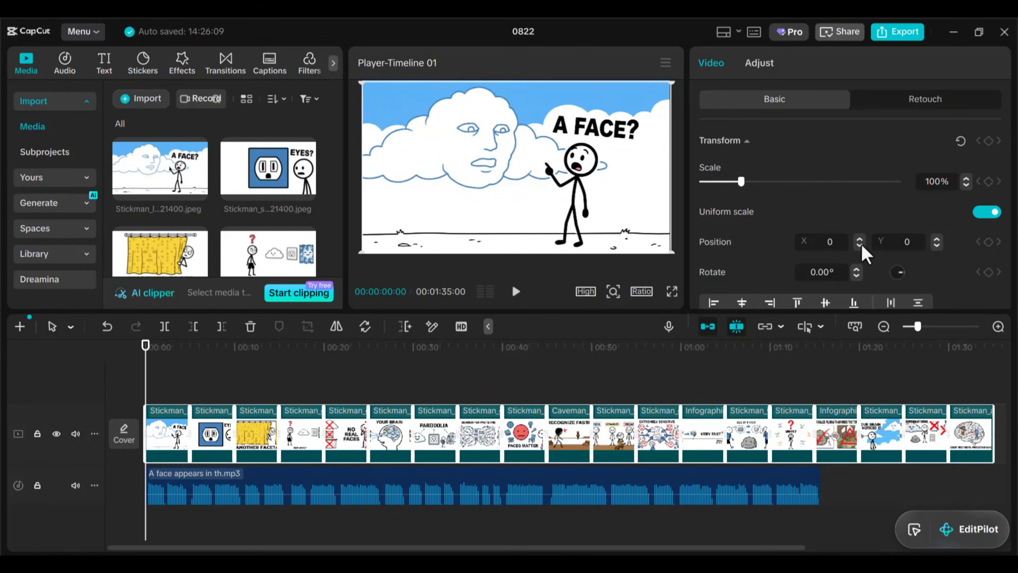
left_click(965, 178)
left_click(966, 178)
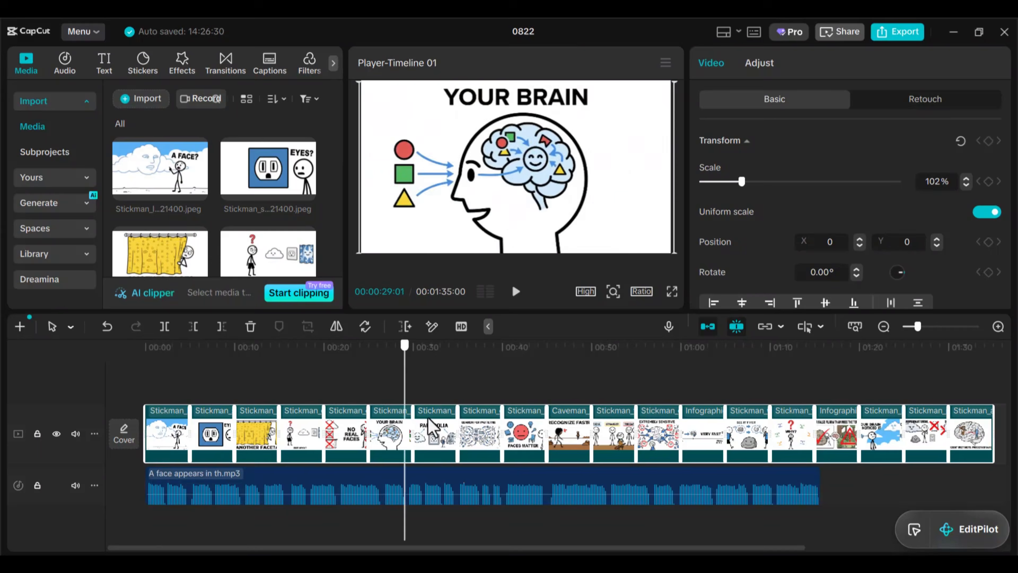
Trim the ends of the "A FACE?" clip at 00:00:04:22 and the "EYES?" clip at 00:00:07:16 to match the narration
left_click(515, 292)
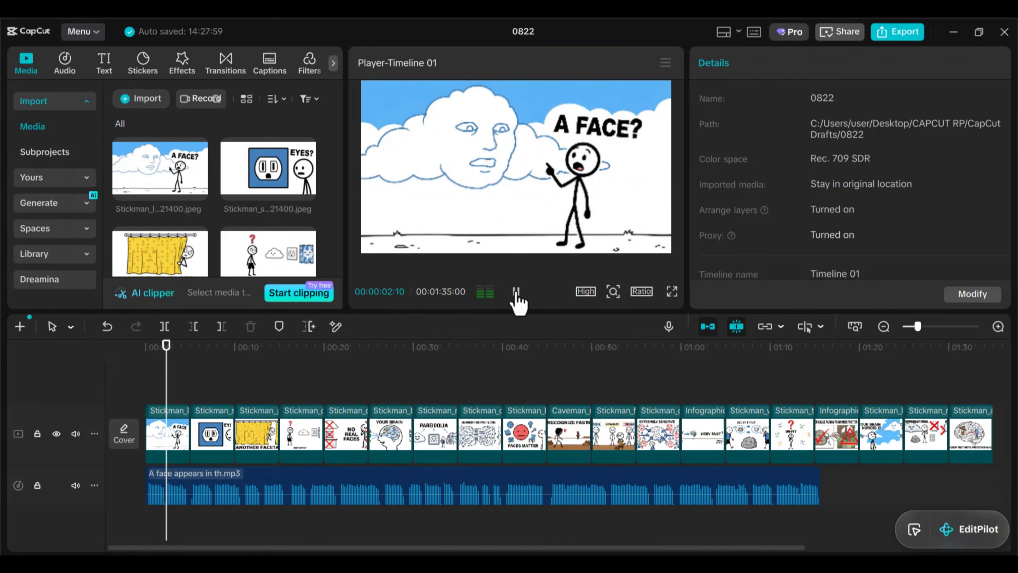
left_click(516, 291)
scroll(727, 383, "up", 2)
left_click_drag(196, 433, 188, 433)
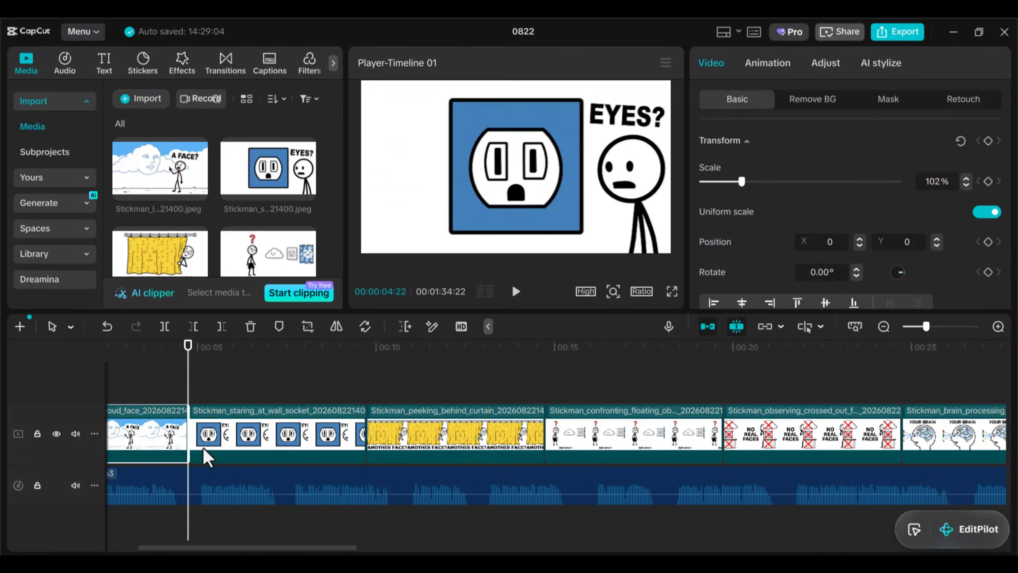
left_click(516, 292)
left_click(515, 292)
left_click(270, 431)
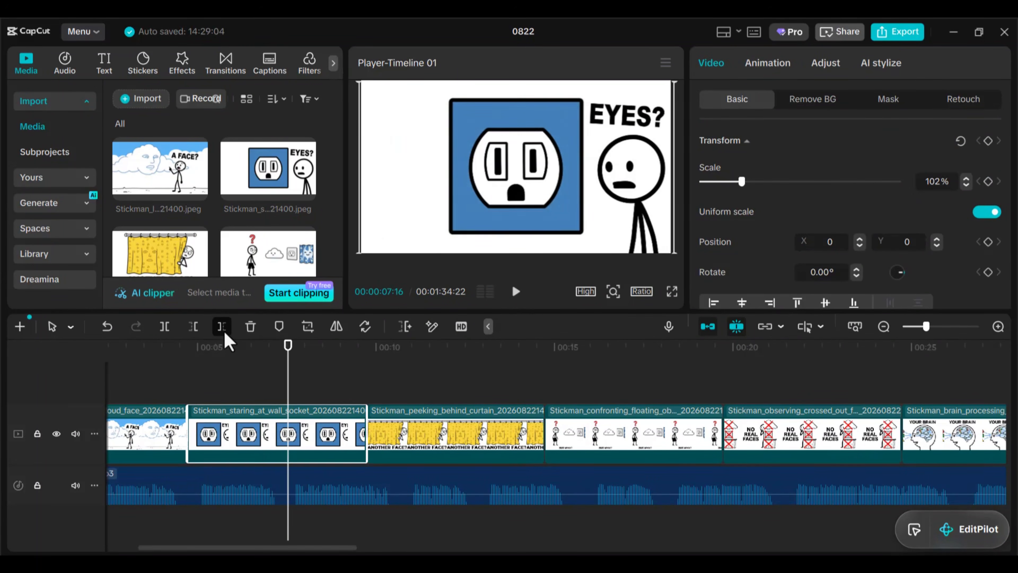
left_click(223, 327)
Trim the ends of the "ANOTHER FACE?" clip at 00:00:10:23 and the "BUT WHY?" clip at 00:00:12:28 to match the narration
left_click(517, 292)
left_click(516, 292)
left_click(302, 393)
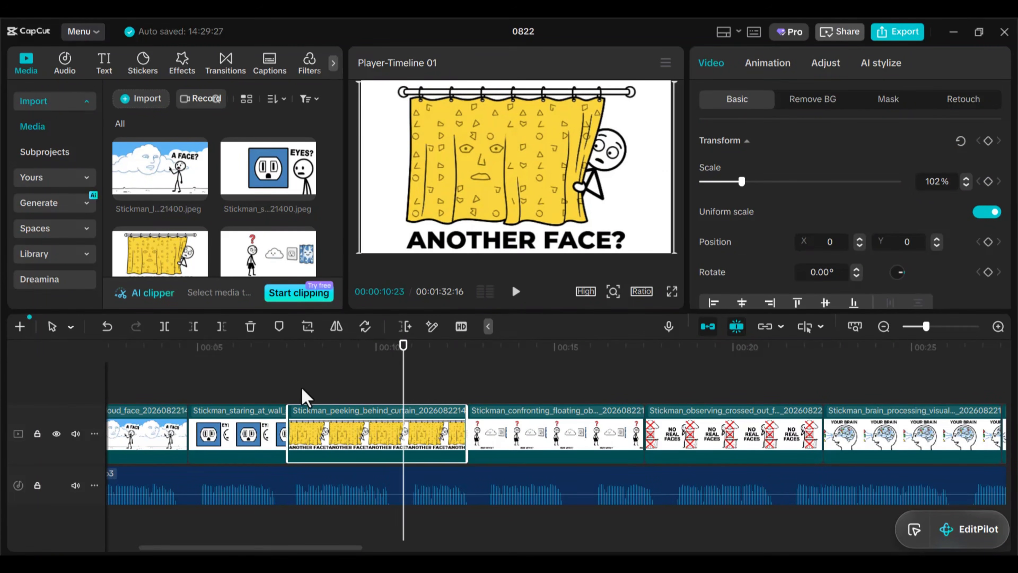
left_click(221, 326)
left_click(516, 292)
left_click(516, 293)
left_click(459, 426)
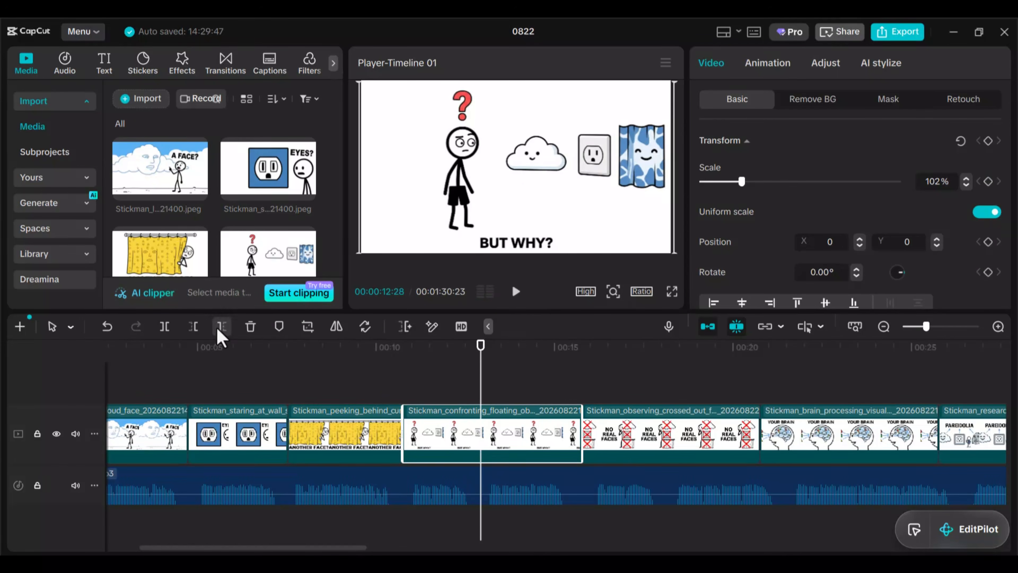
left_click(221, 327)
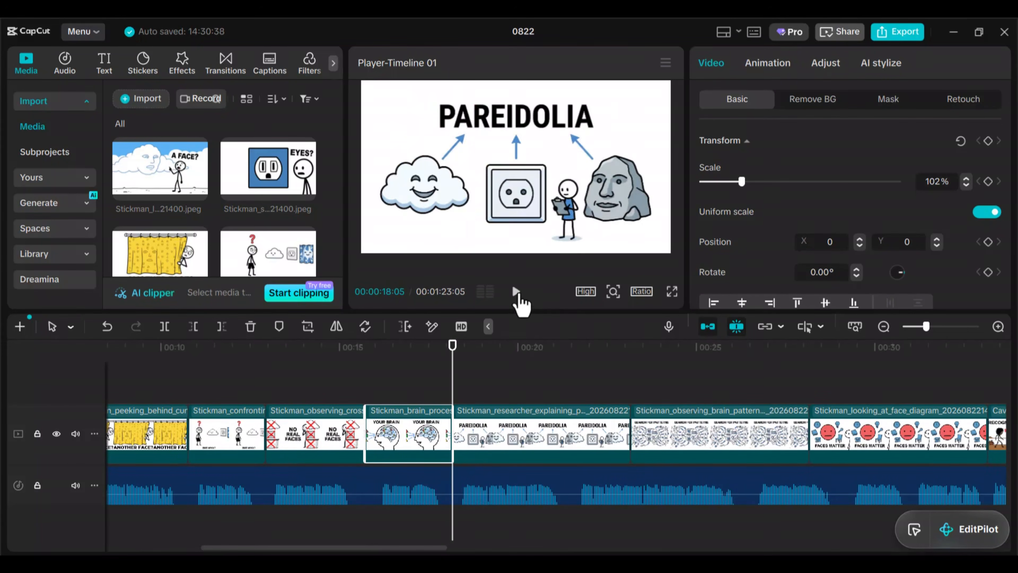
Lengthen the end of the "RECOGNIZE FAST" caveman clip to the next pause in the narration
left_click(516, 293)
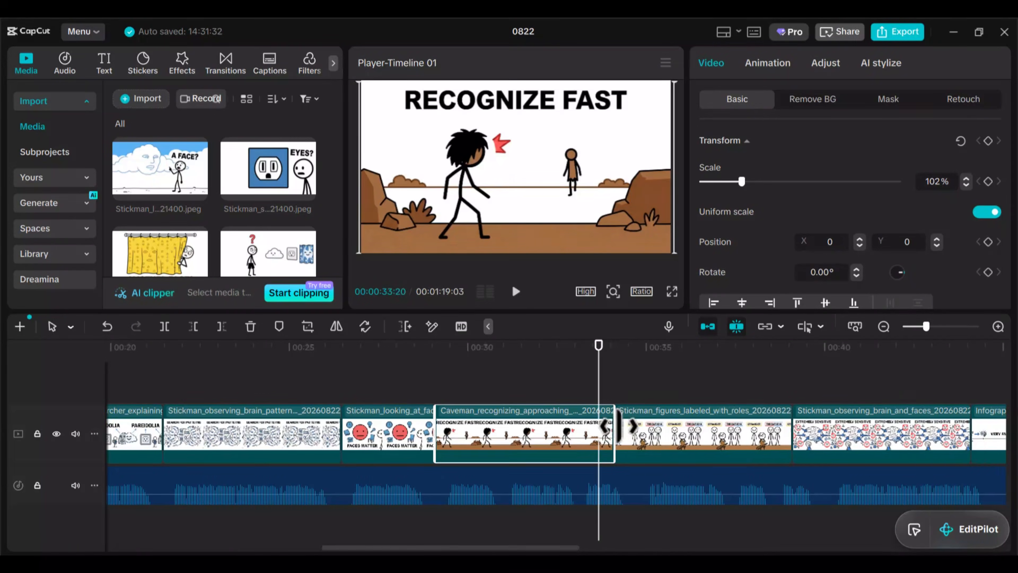
left_click_drag(618, 426, 636, 425)
left_click_drag(603, 401, 636, 400)
scroll(636, 400, "right", 5)
Trim the end of the "NOT SUPERNATURAL" clip at about 00:01:10 to match the narration
left_click(517, 292)
left_click(429, 441)
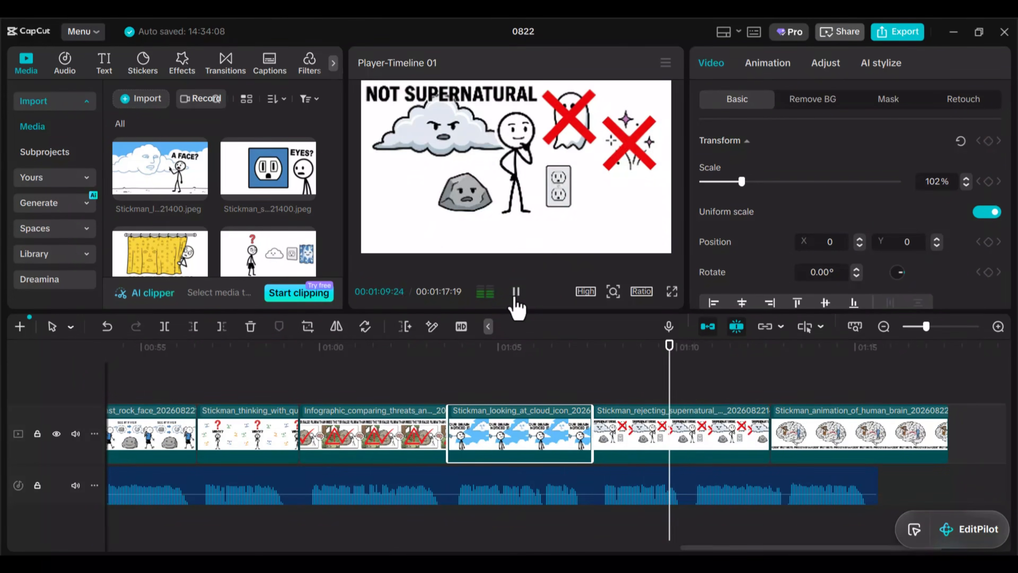
left_click(516, 293)
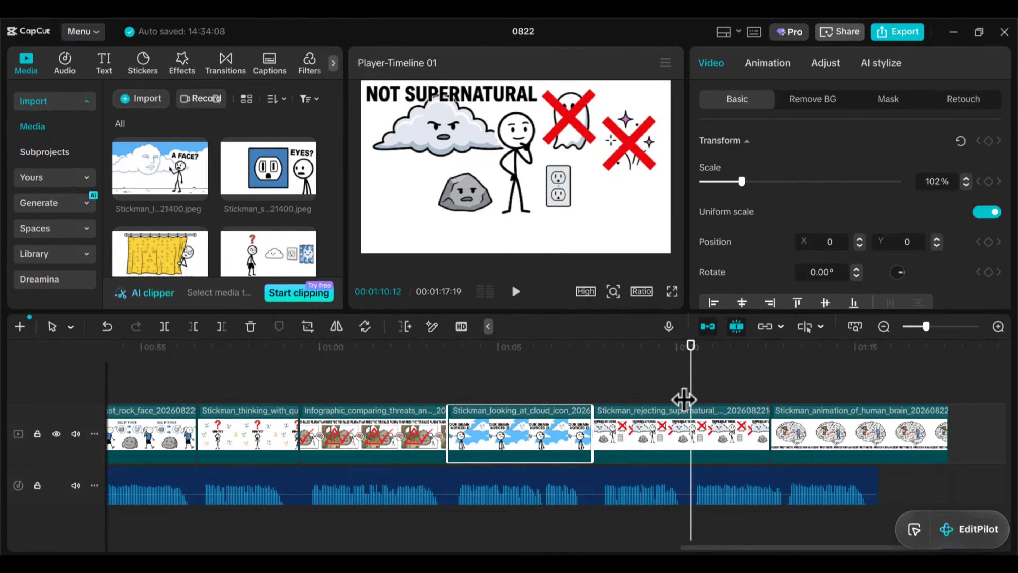
left_click(681, 407)
left_click(221, 326)
Animate the "A FACE?" clip with a gradual zoom-in using scale keyframes at its start and end, and preview it from the beginning
key("Home")
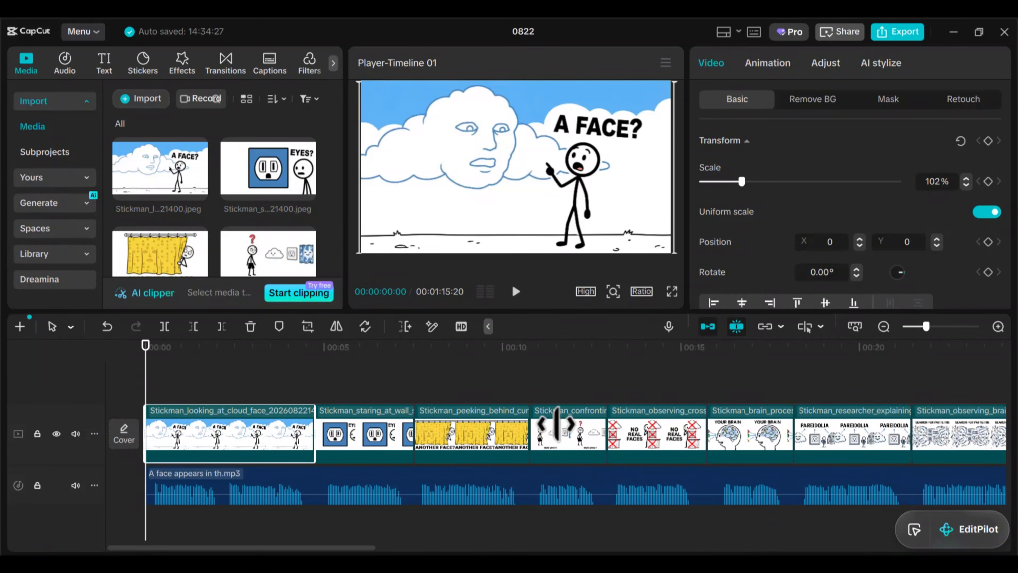
left_click_drag(741, 182, 749, 183)
left_click_drag(308, 345, 146, 346)
left_click(516, 293)
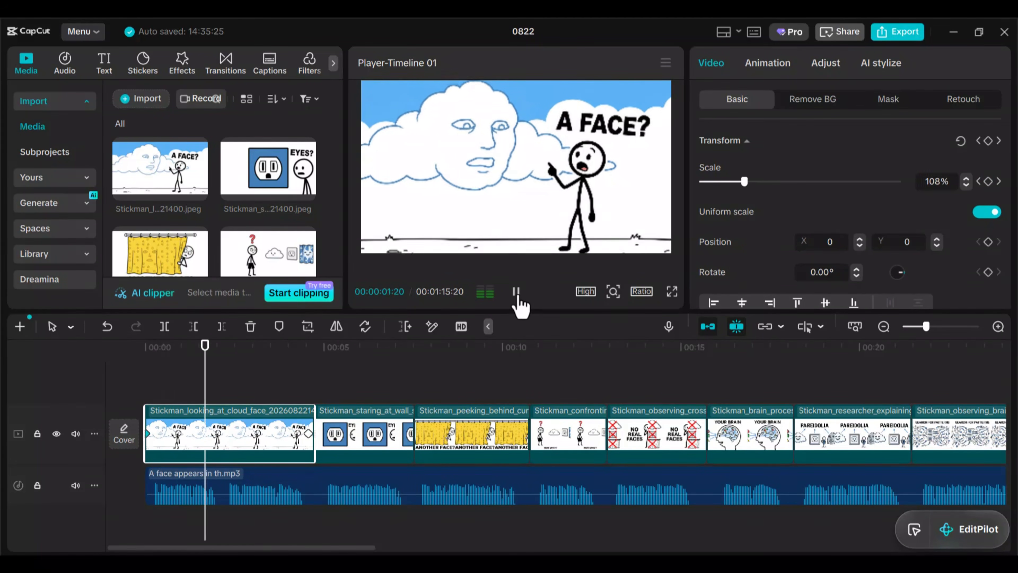
Finish previewing the "A FACE?" zoom-in and apply the Zoom 1 combo animation to the "EYES?" wall-outlet clip
left_click(516, 294)
left_click(515, 290)
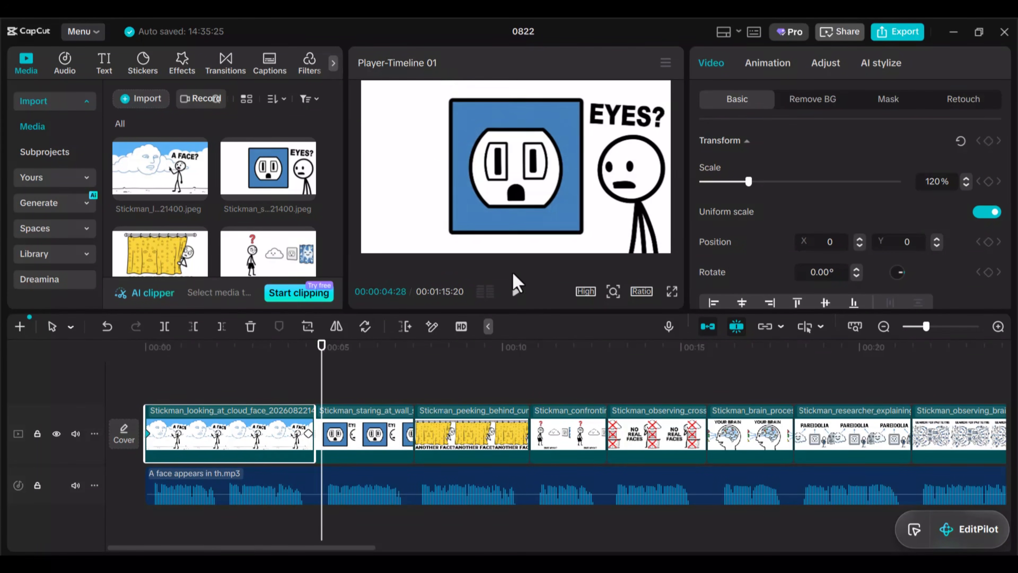
left_click(516, 297)
left_click(766, 64)
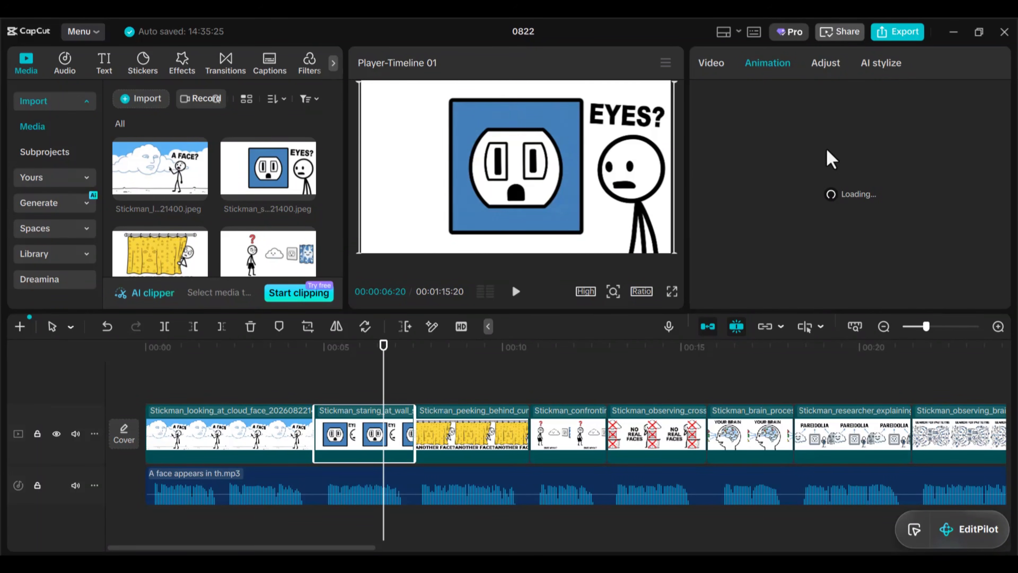
left_click(949, 98)
left_click(784, 211)
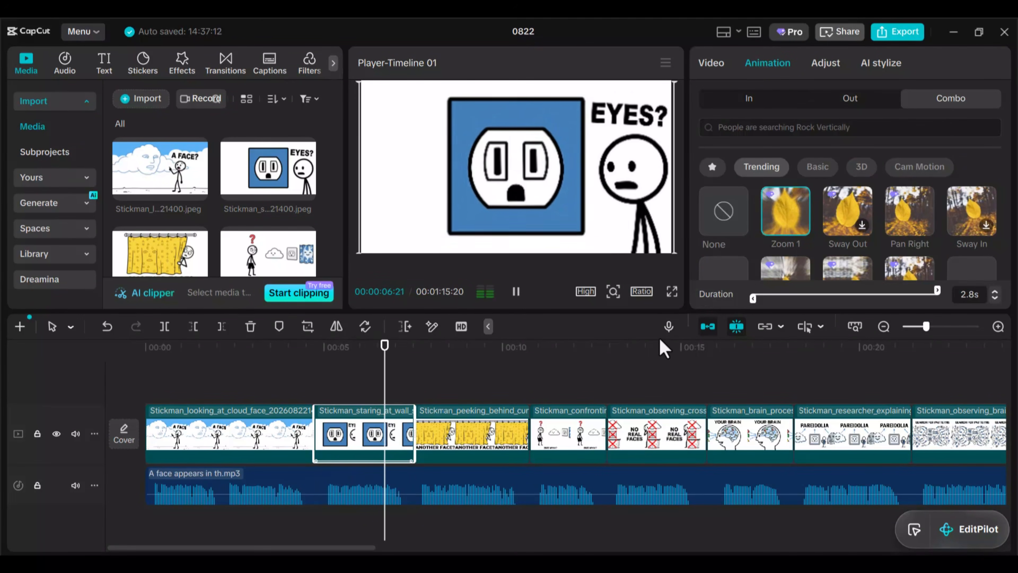
Apply a Trending combo animation to the "ANOTHER FACE?" curtain clip
left_click(429, 409)
scroll(907, 241, "down", 5)
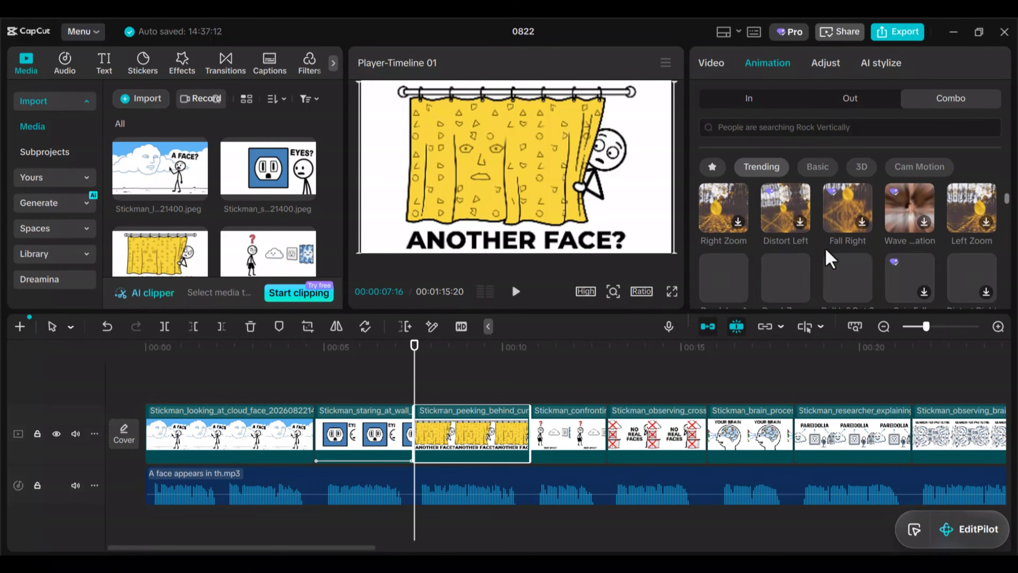
left_click(723, 205)
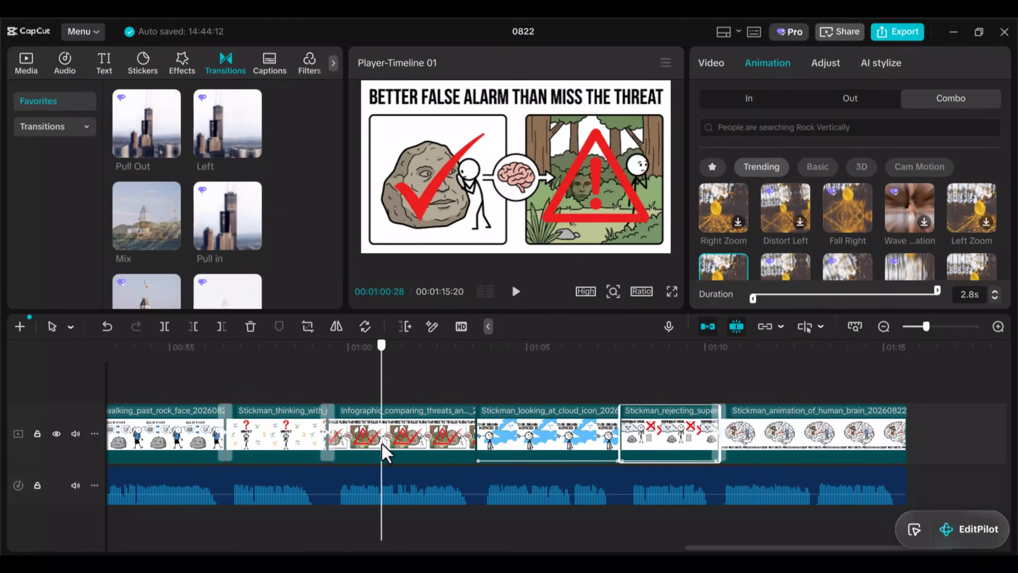
Set up the export of the finished timeline with the name "stick man" and 4K resolution
left_click(884, 327)
left_click_drag(645, 386, 401, 388)
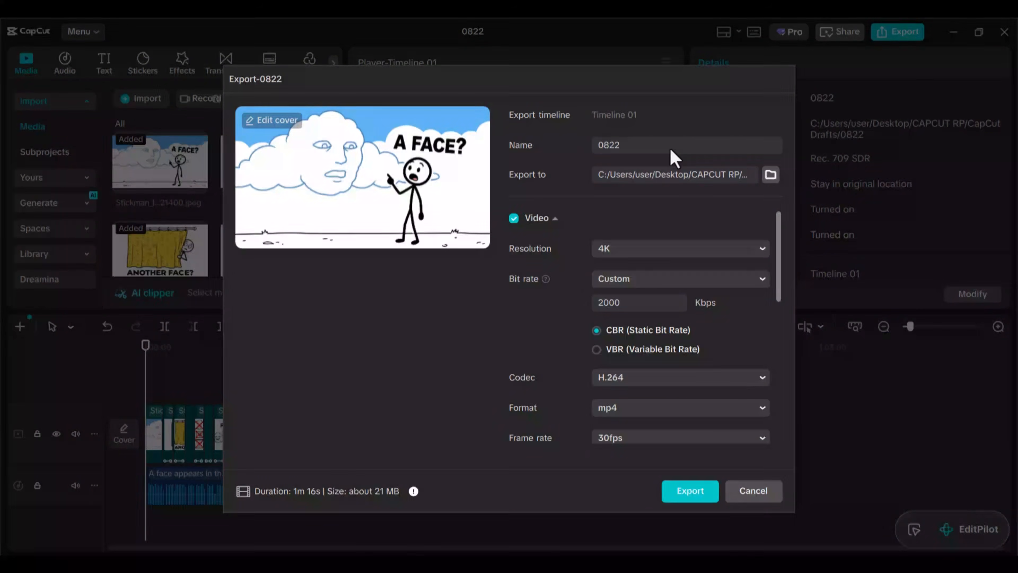
type("stick man")
left_click(619, 251)
left_click(448, 332)
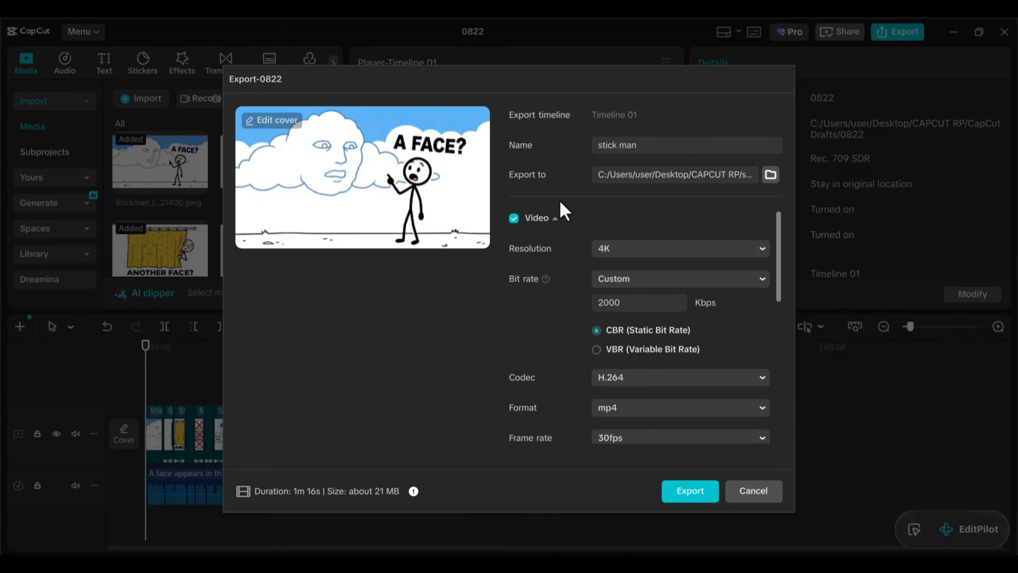